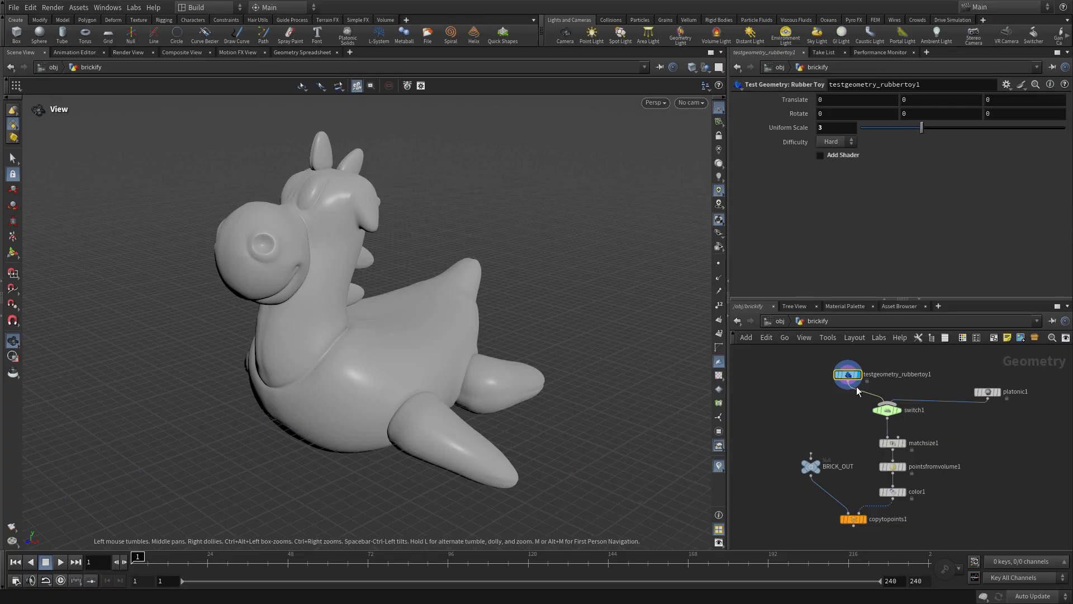
# Step: Save the extra file toylowres.jpg from the rubber toy's asset properties into $HIP/tex/ and close the properties without changes
pyautogui.click(78, 8)
pyautogui.moveTo(93, 88)
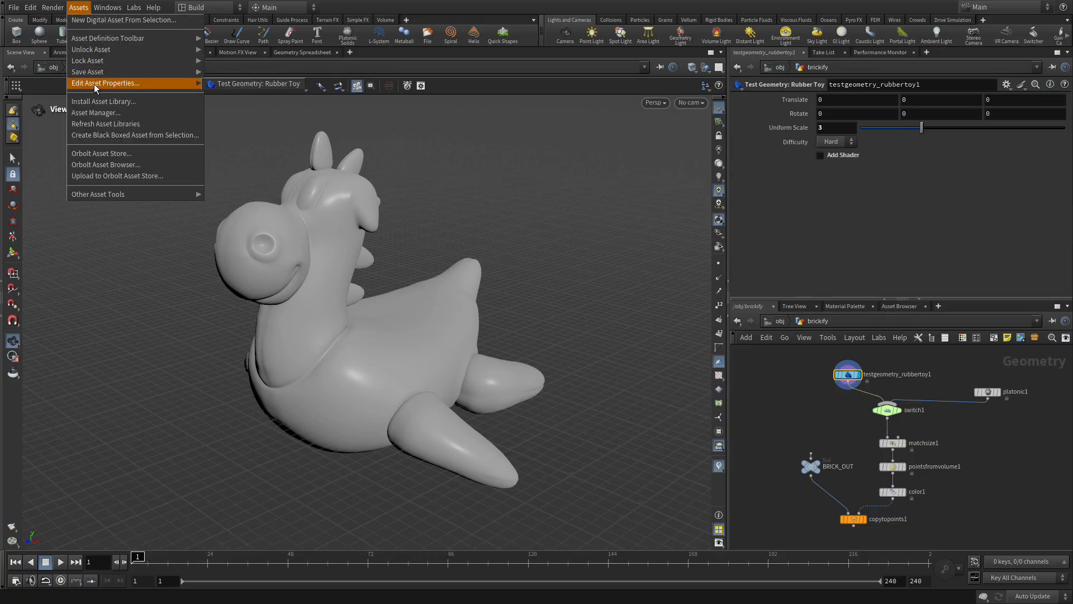
pyautogui.click(261, 84)
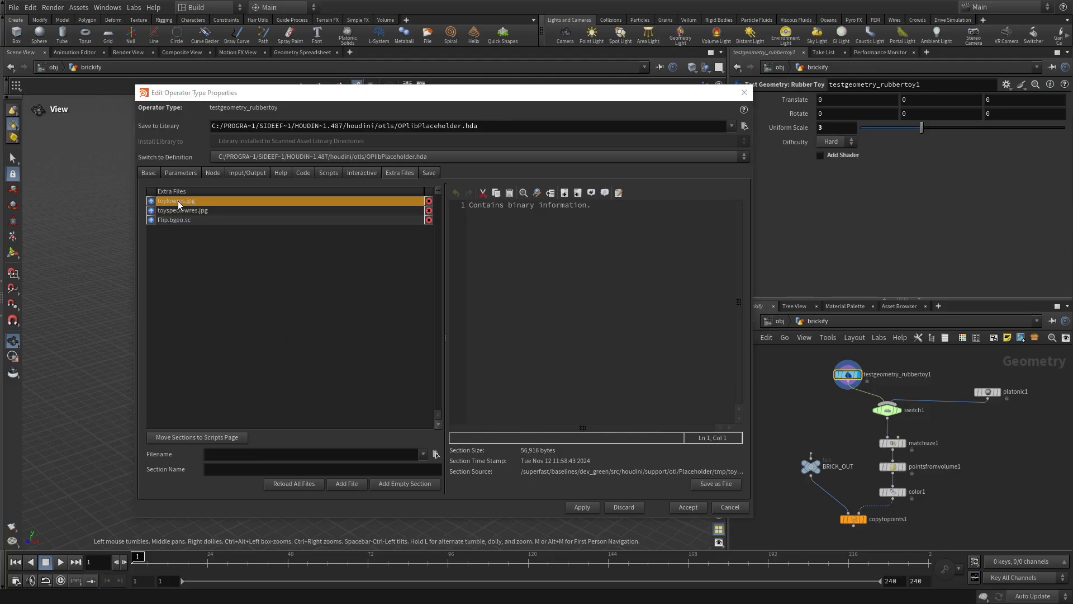
pyautogui.click(709, 481)
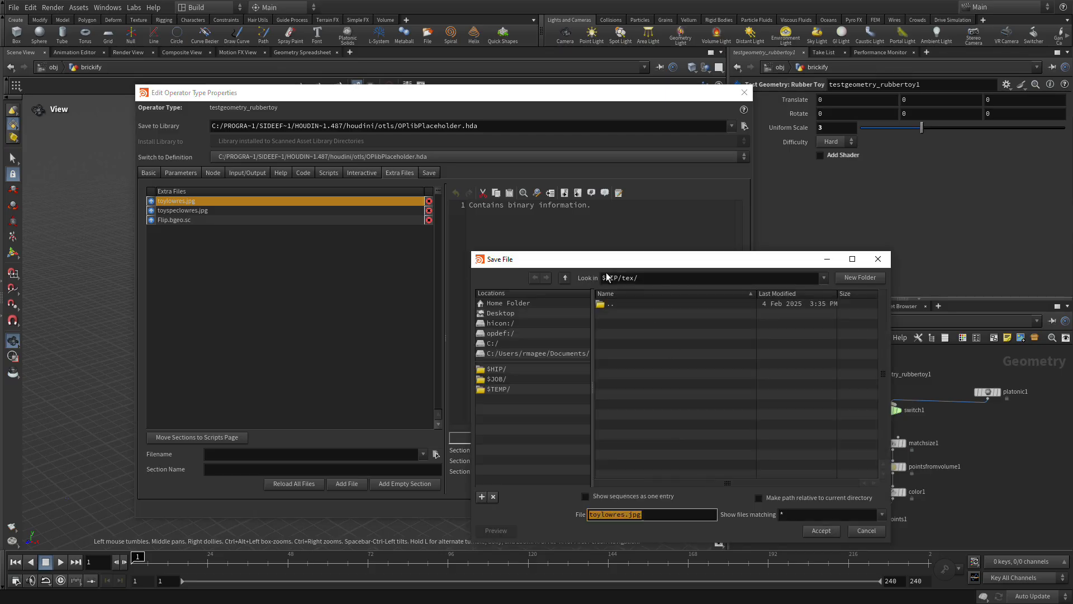
pyautogui.click(820, 530)
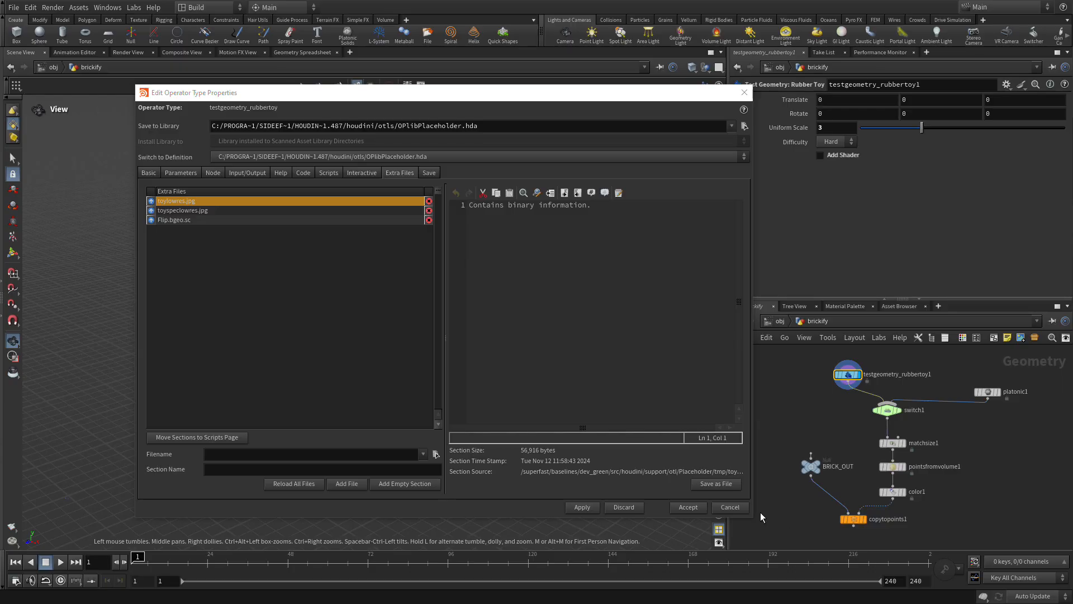
pyautogui.click(730, 508)
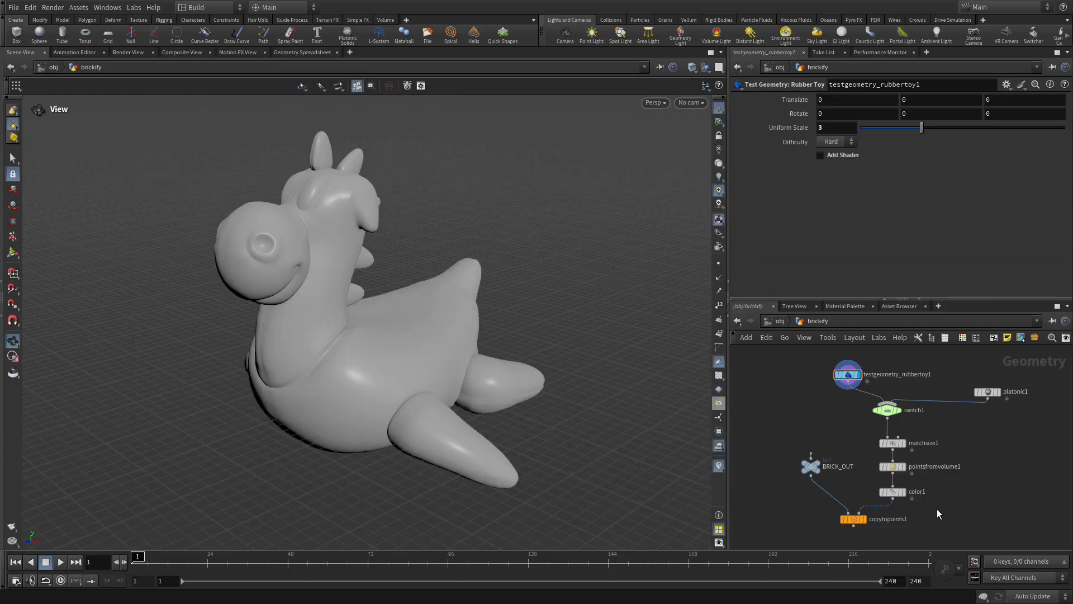
# Step: Add an Attribute VOP node beside pointsfromvolume1 and feed the matchsize1 output into its first input
pyautogui.scroll(3, 940, 511)
pyautogui.moveTo(959, 489); pyautogui.dragTo(890, 509, button='middle')
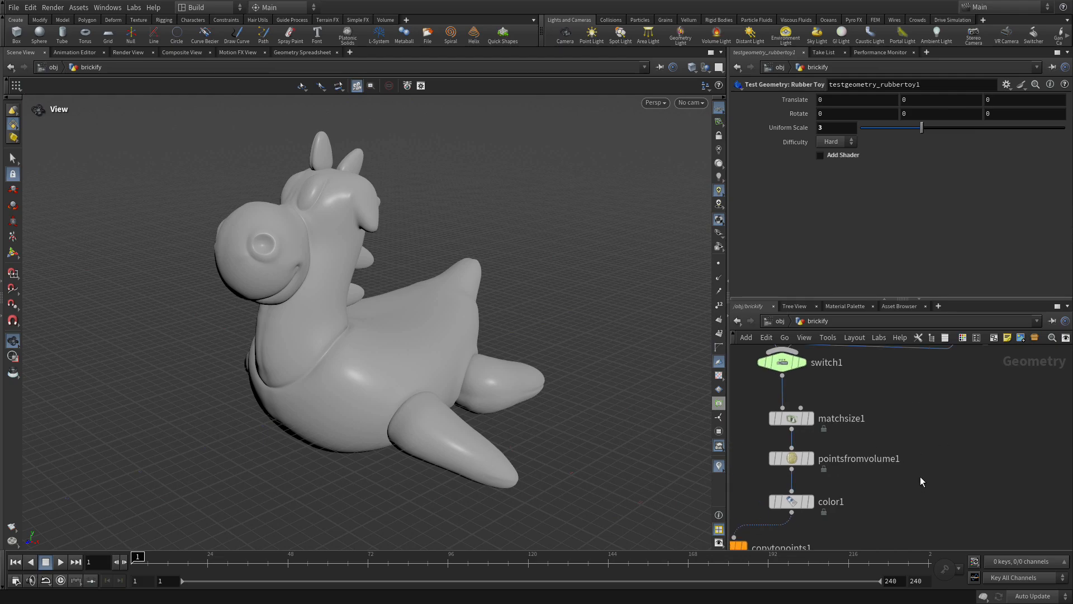
pyautogui.press('Tab')
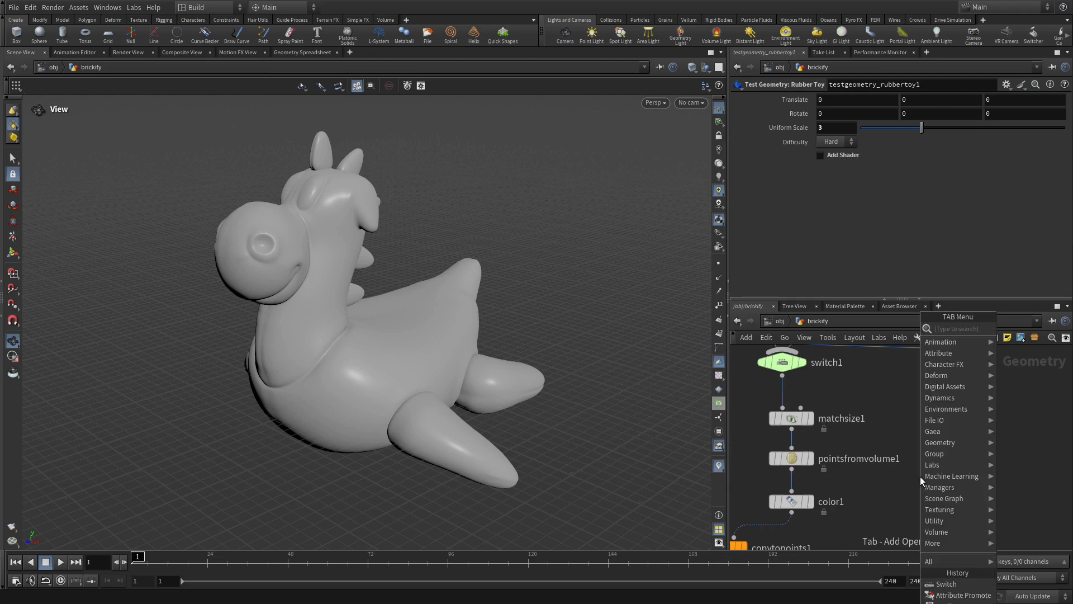
pyautogui.write('vop')
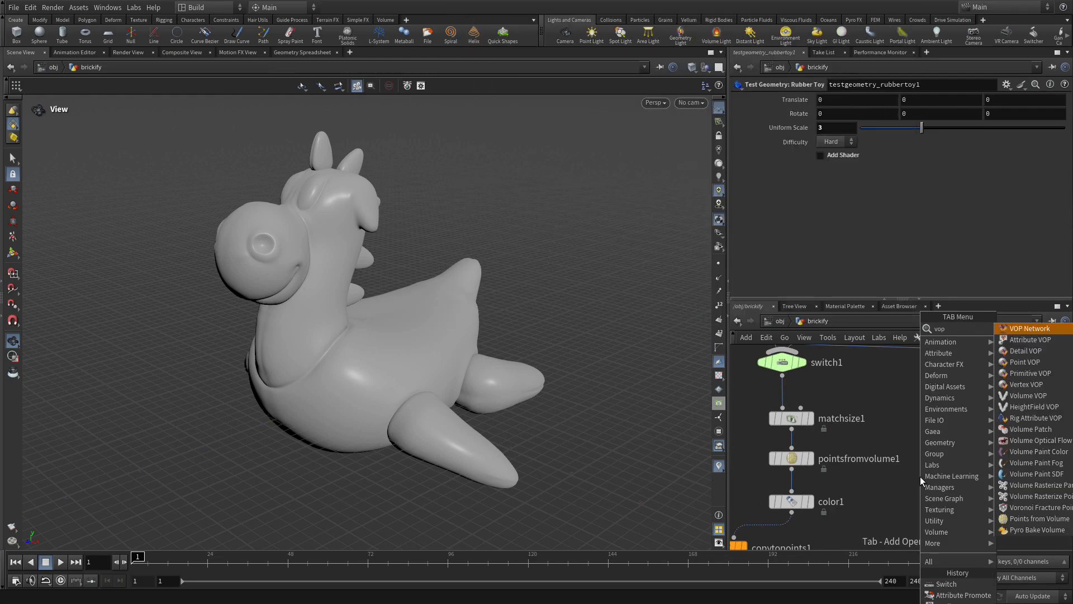
pyautogui.click(1008, 340)
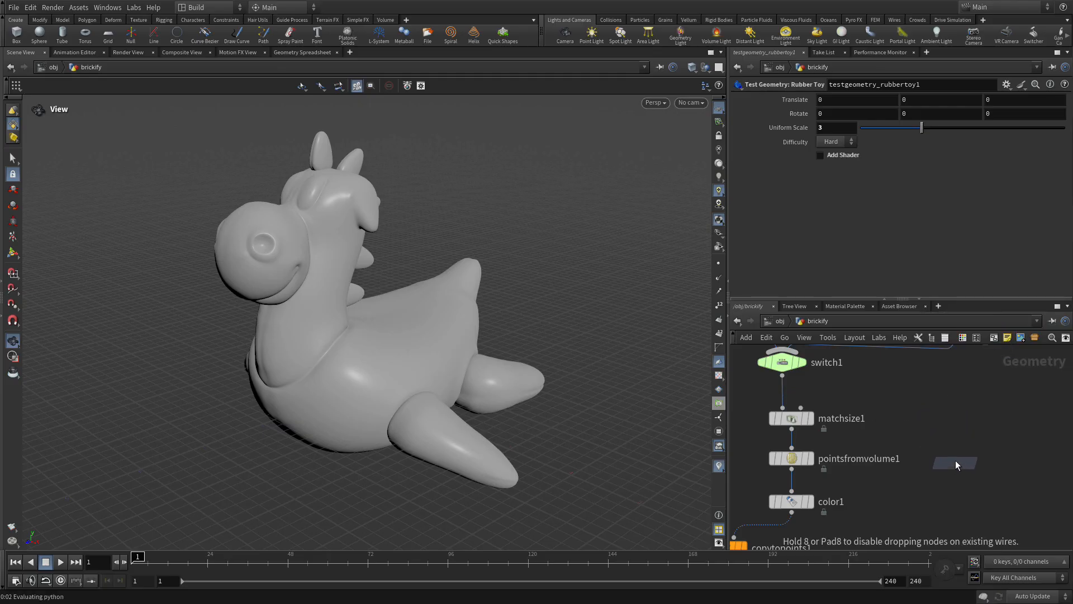
pyautogui.click(955, 456)
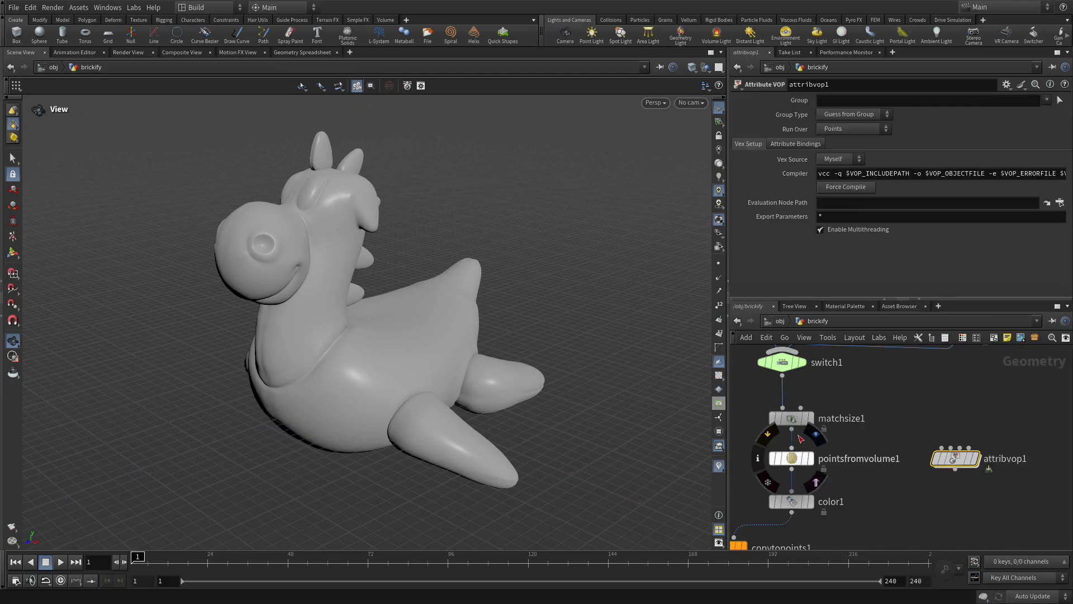
pyautogui.click(792, 430)
pyautogui.click(932, 462)
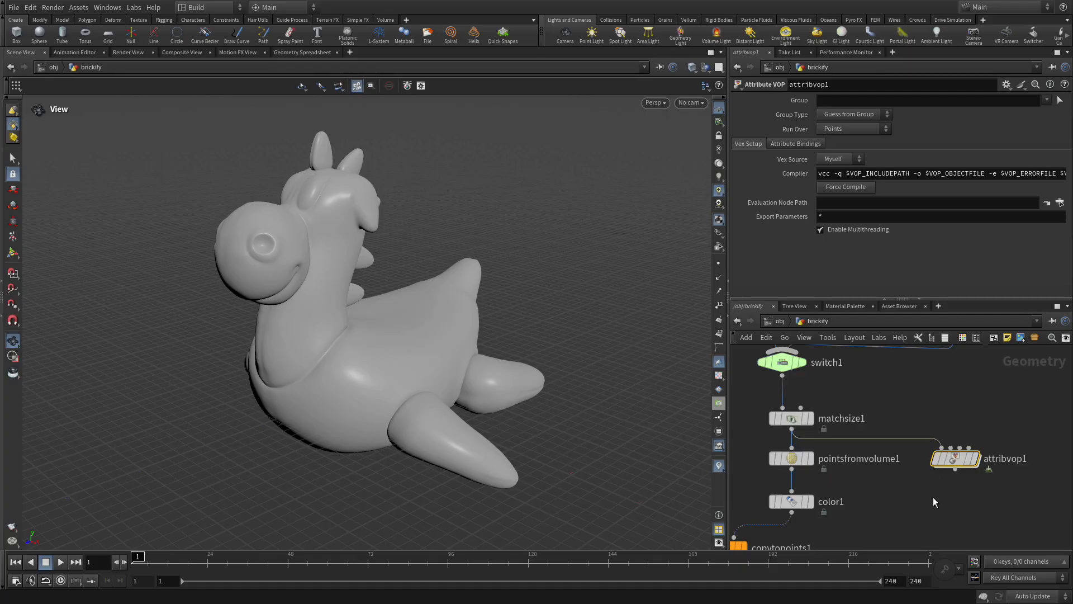
# Step: Display the Attribute VOP's result and set it to run over Vertices
pyautogui.moveTo(955, 461)
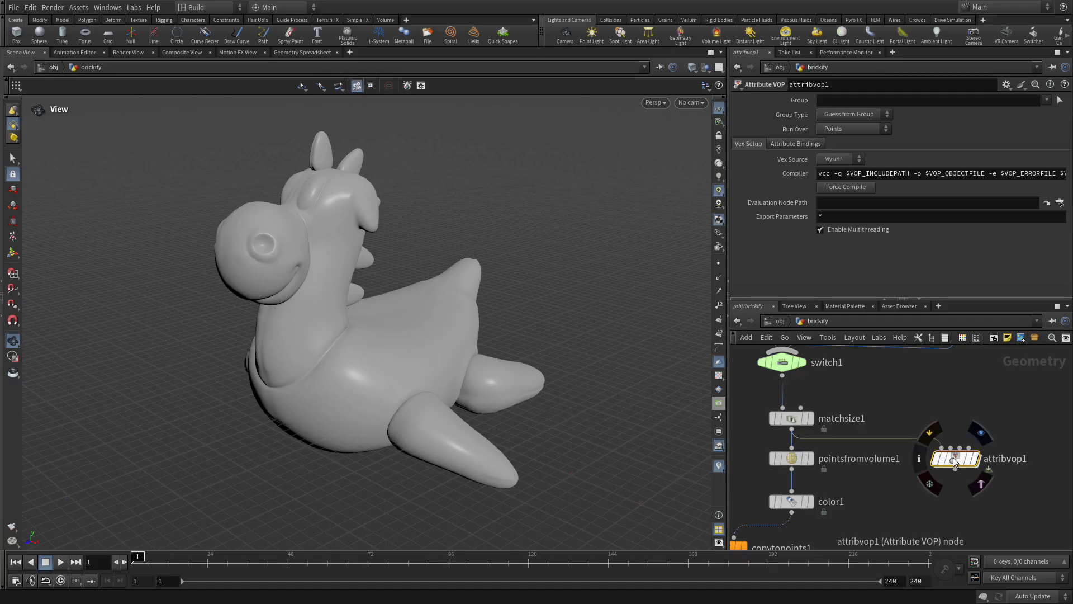
pyautogui.click(977, 438)
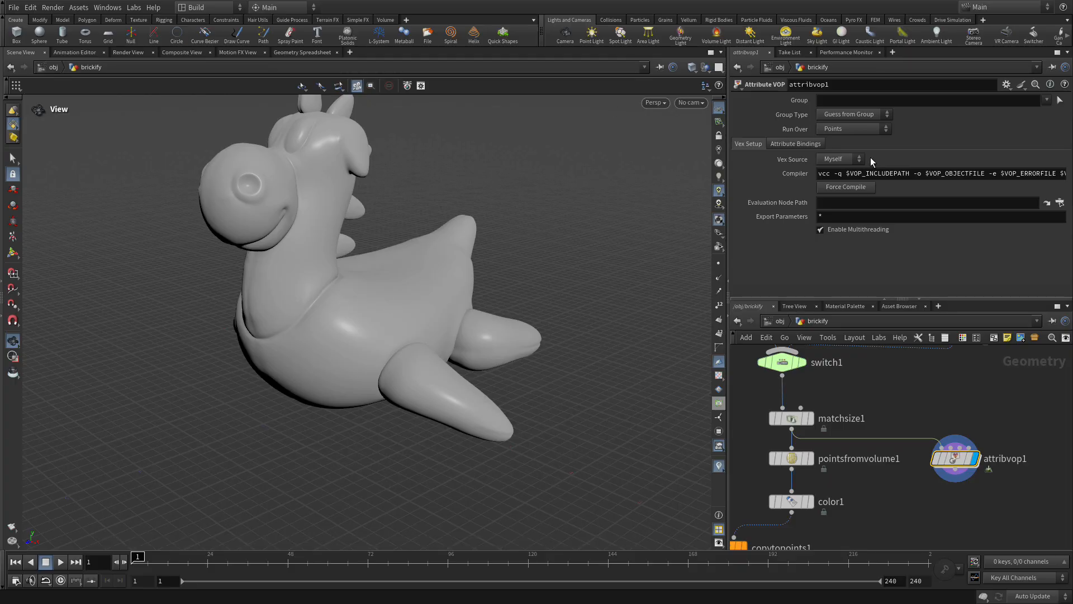
pyautogui.click(844, 131)
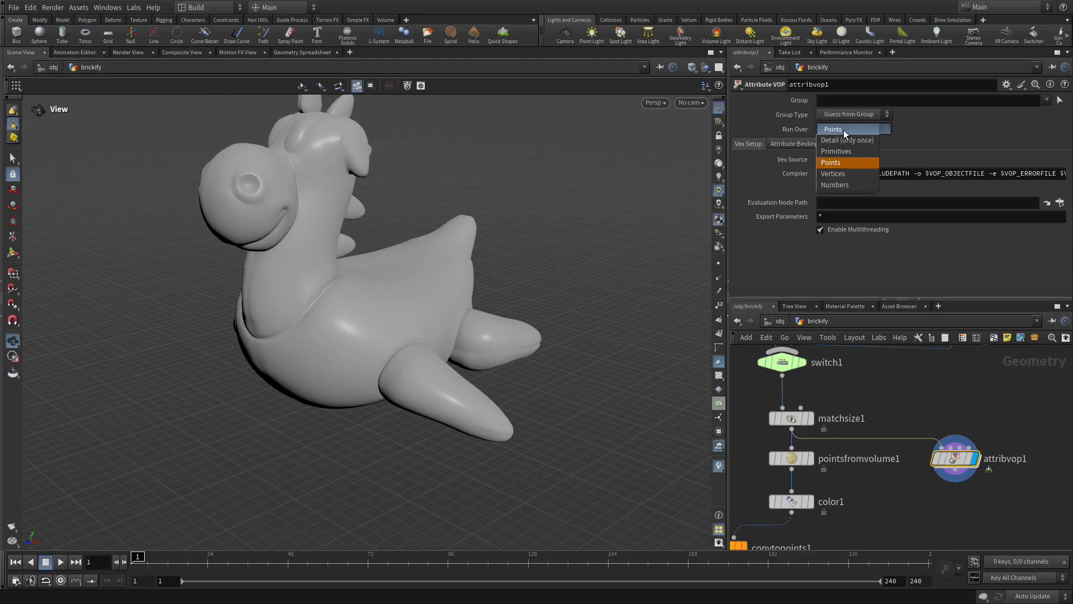
pyautogui.click(847, 173)
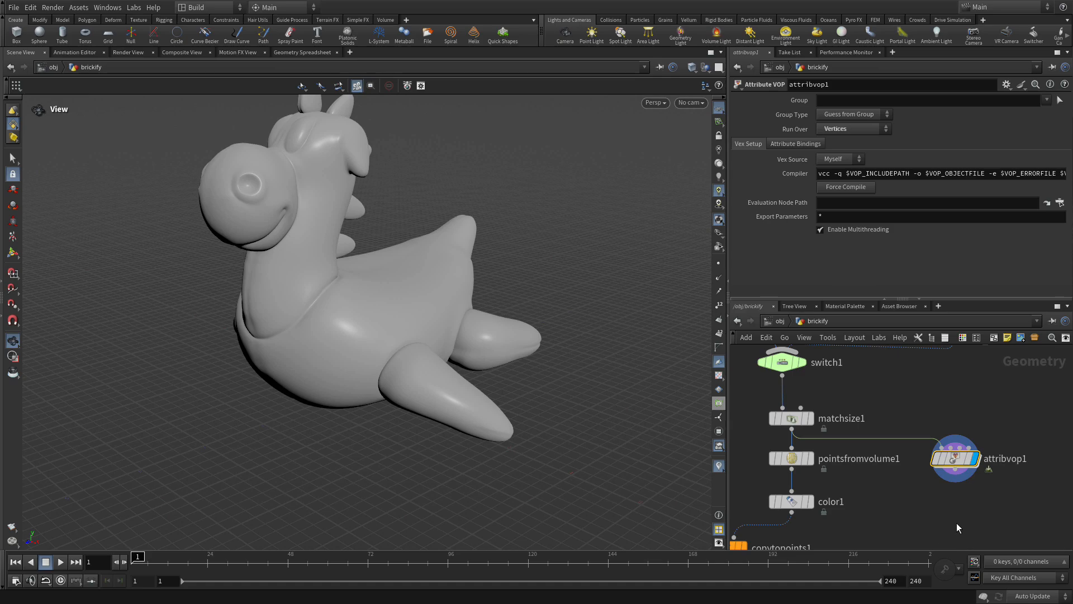
# Step: Add a Texture node inside the Attribute VOP network
pyautogui.doubleClick(952, 466)
pyautogui.click(918, 460)
pyautogui.press('Tab')
pyautogui.write('tex')
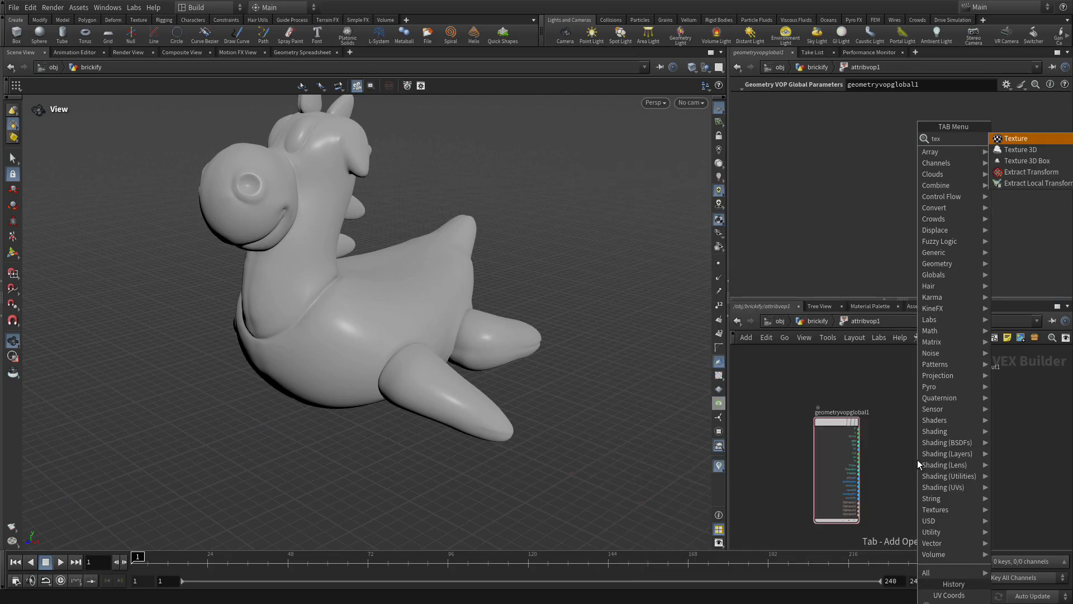
pyautogui.press('Return')
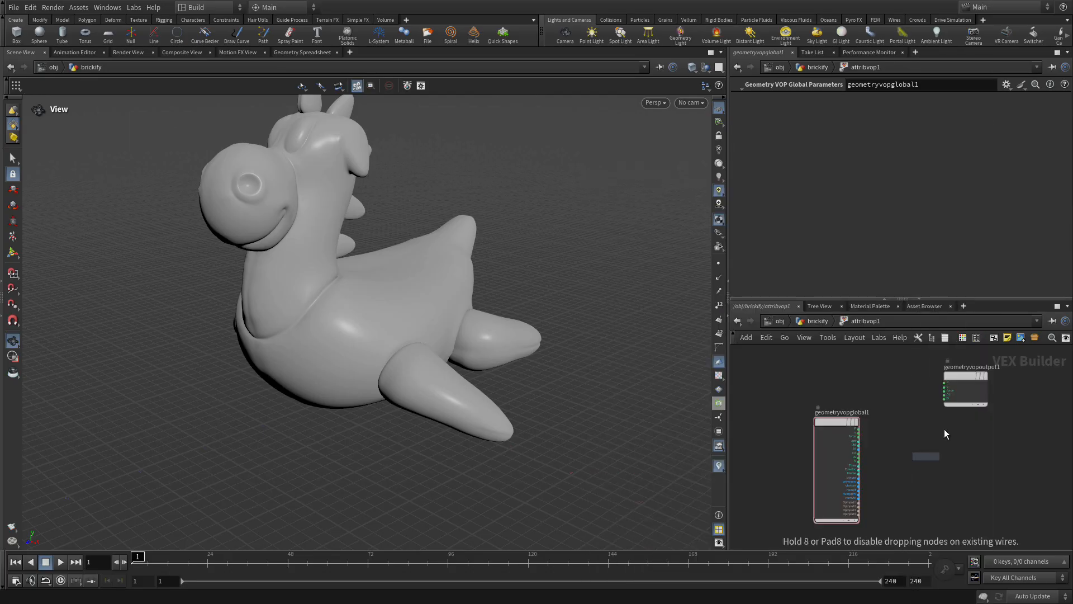
pyautogui.click(927, 470)
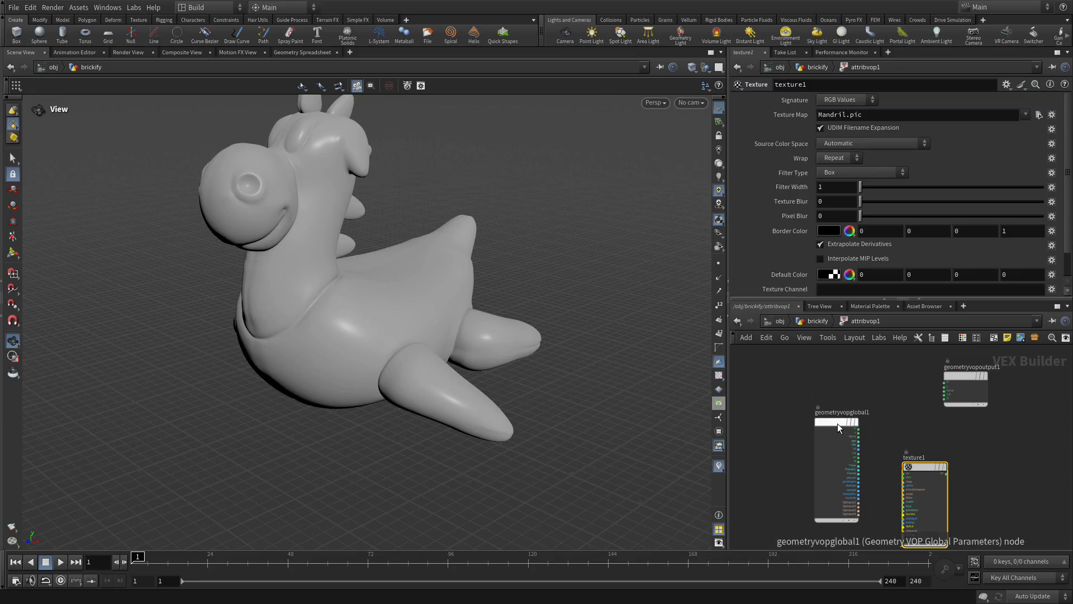
# Step: Spread out the VOP nodes and connect the texture's clr output to the geometry output's Cd input
pyautogui.moveTo(837, 424); pyautogui.dragTo(749, 411)
pyautogui.moveTo(939, 536); pyautogui.dragTo(893, 443)
pyautogui.scroll(4, 923, 448)
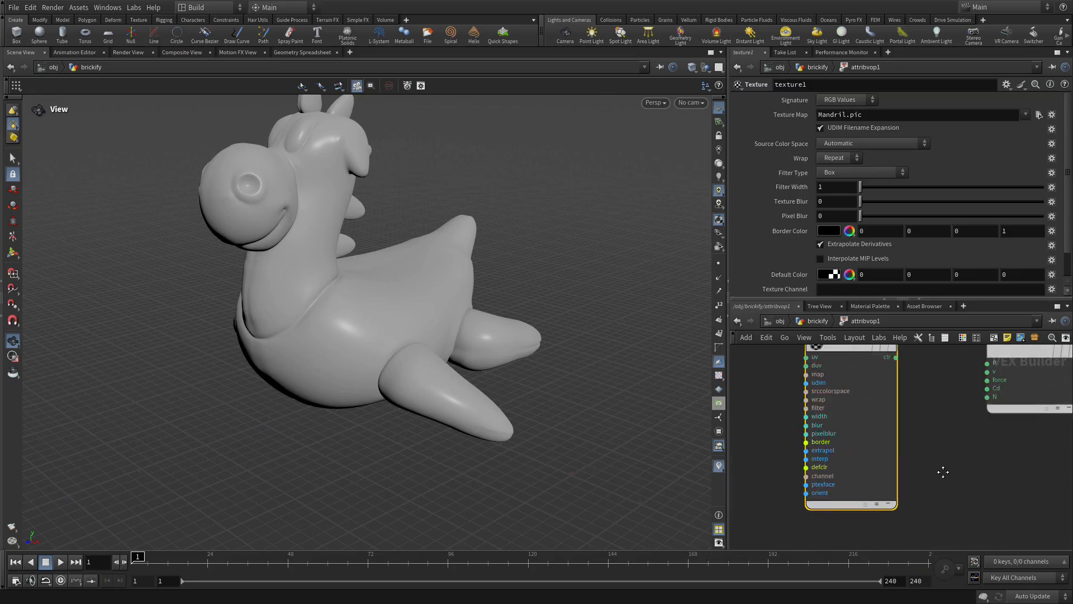
pyautogui.click(918, 440)
pyautogui.click(1009, 471)
pyautogui.moveTo(981, 491); pyautogui.dragTo(1046, 472, button='middle')
pyautogui.scroll(-2, 1018, 489)
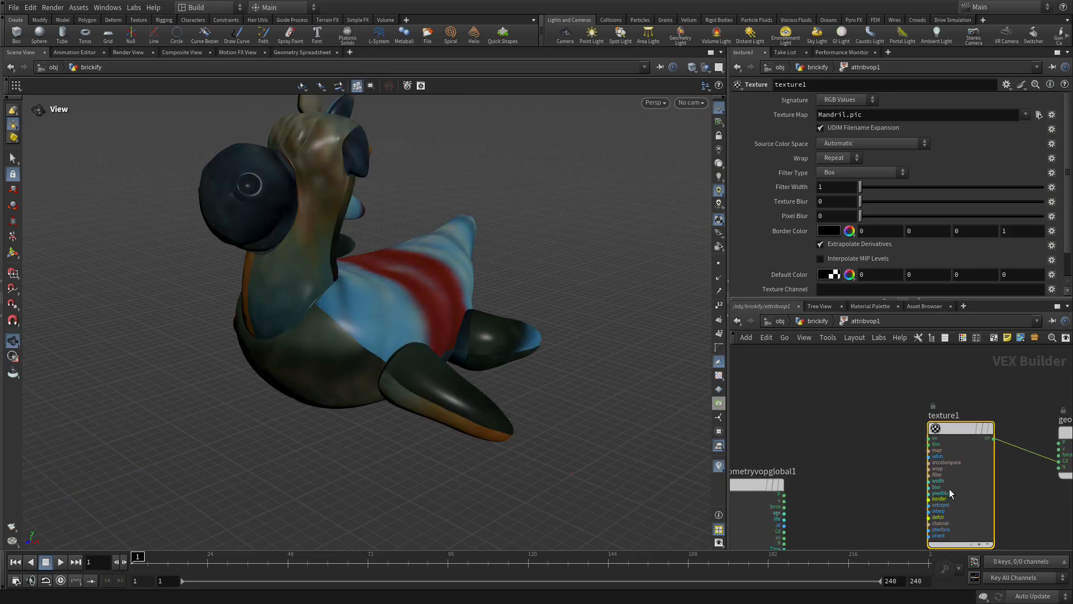
# Step: Add a UV Coords node and connect its uv output to the texture node's uv input
pyautogui.moveTo(860, 435); pyautogui.dragTo(849, 420, button='middle')
pyautogui.press('Tab')
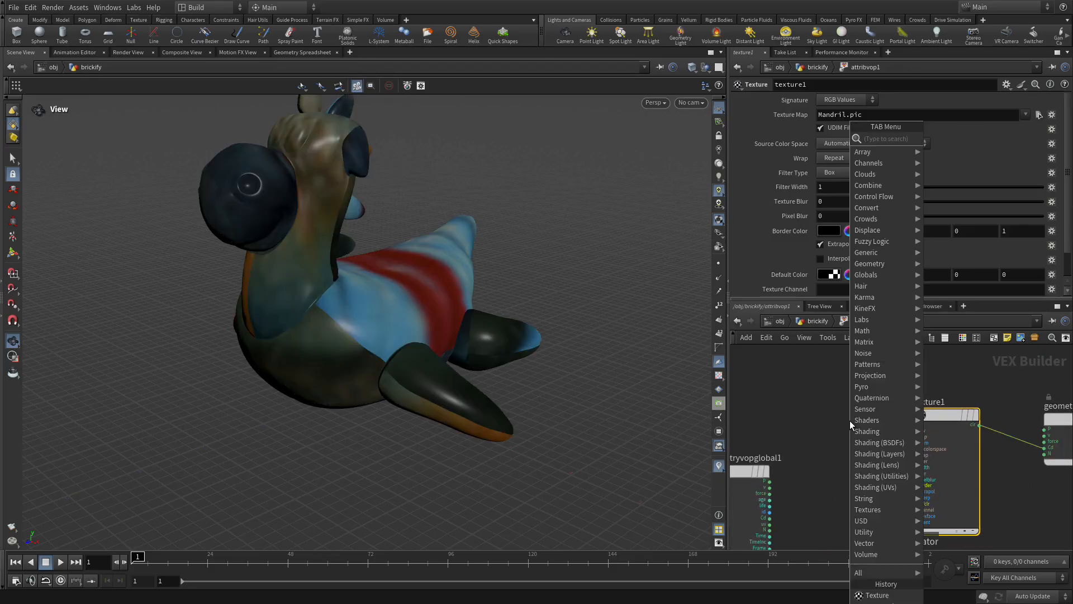
pyautogui.write('uv')
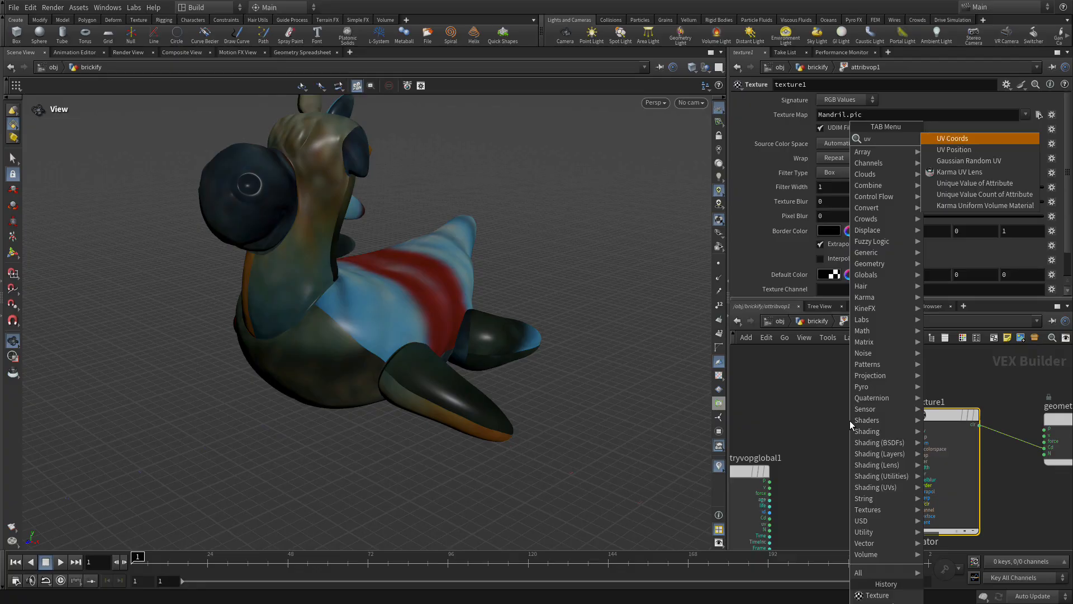
pyautogui.press('Return')
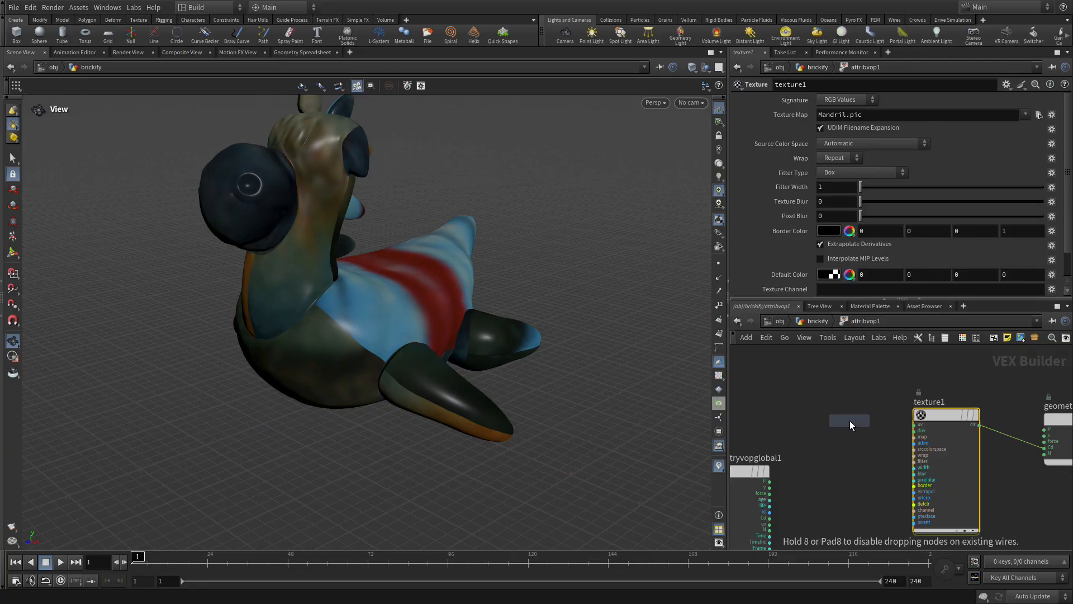
pyautogui.click(821, 424)
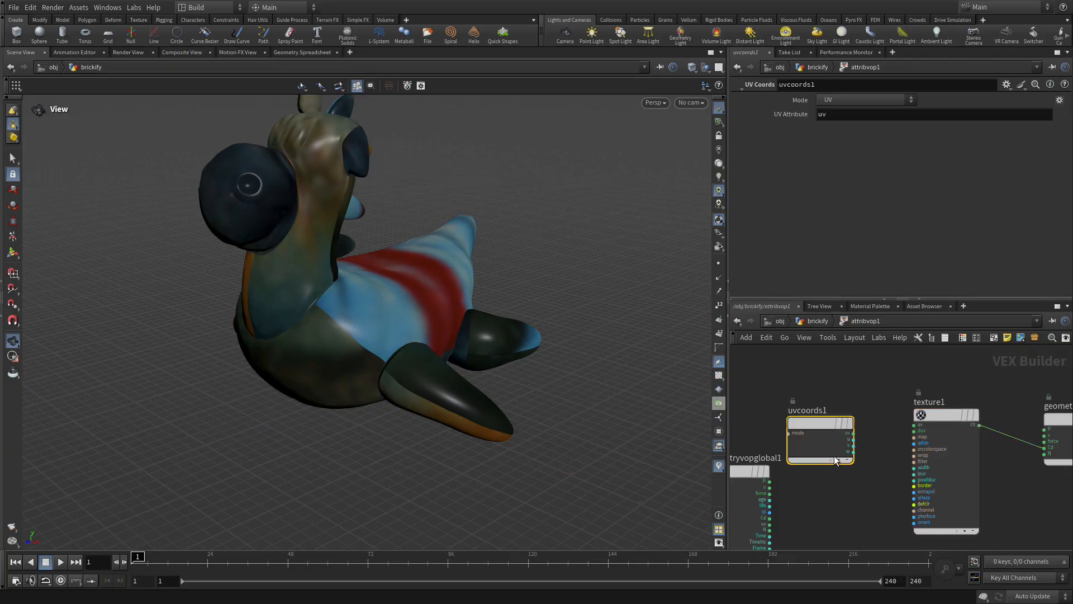
pyautogui.click(854, 433)
pyautogui.click(915, 426)
# Step: Promote the texture node's Texture Map parameter and return to the brickify network
pyautogui.click(941, 417)
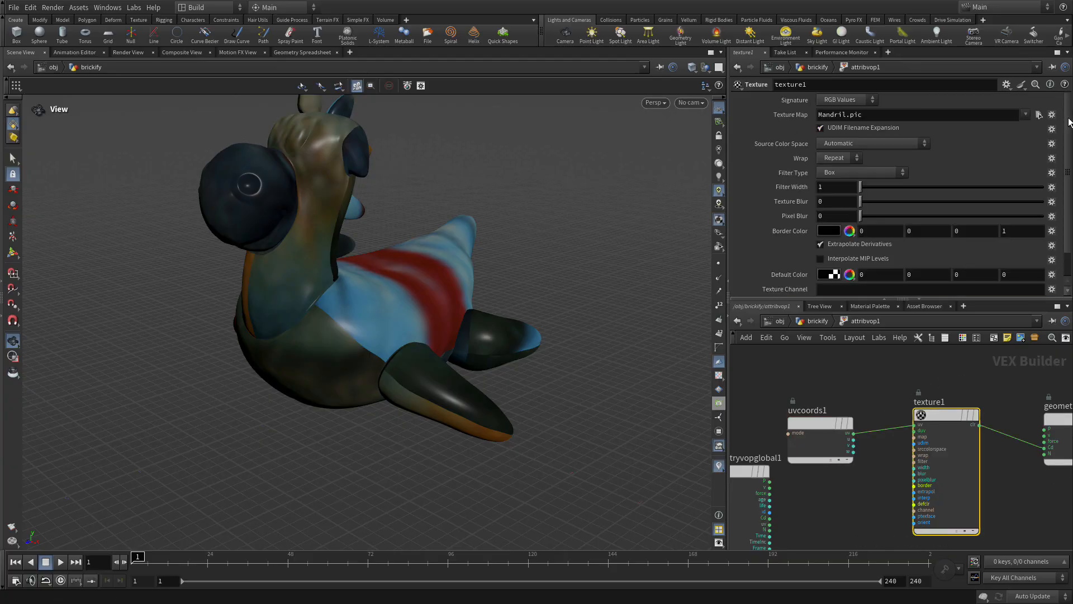
pyautogui.click(1052, 115)
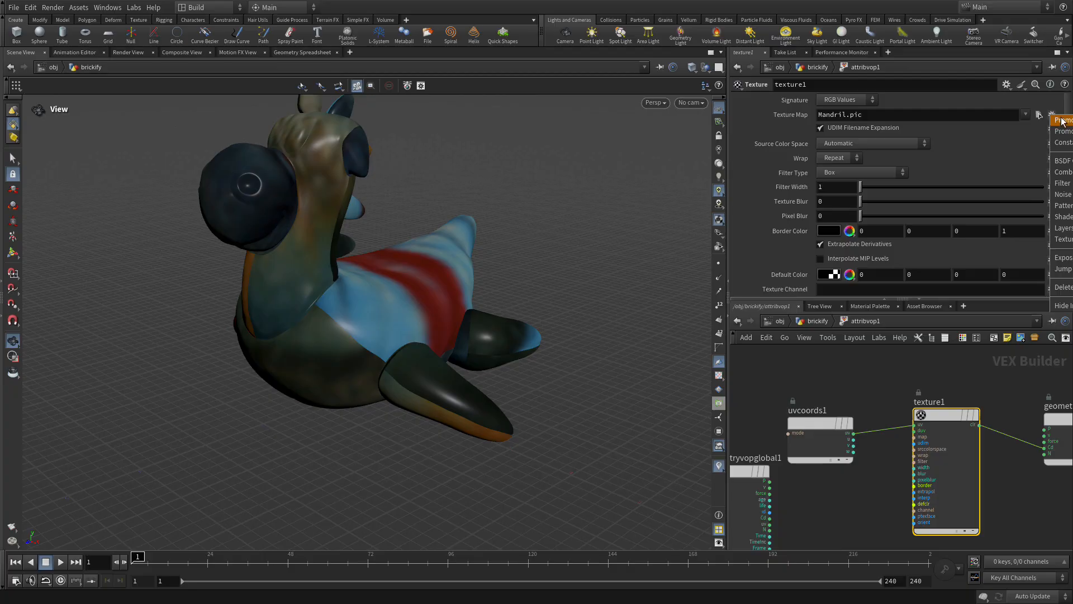
pyautogui.click(1060, 120)
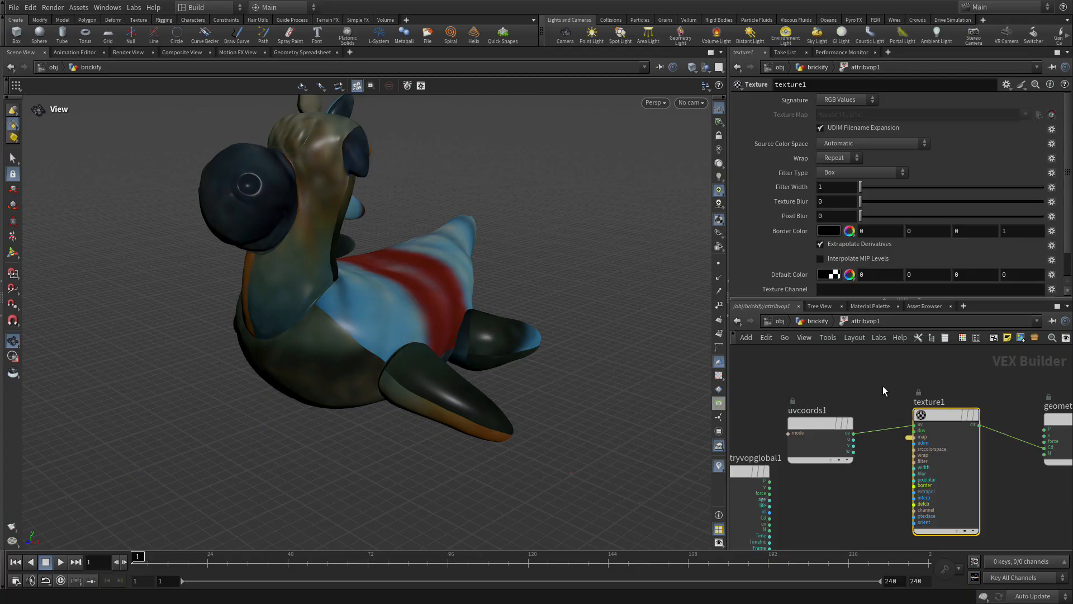
pyautogui.click(817, 321)
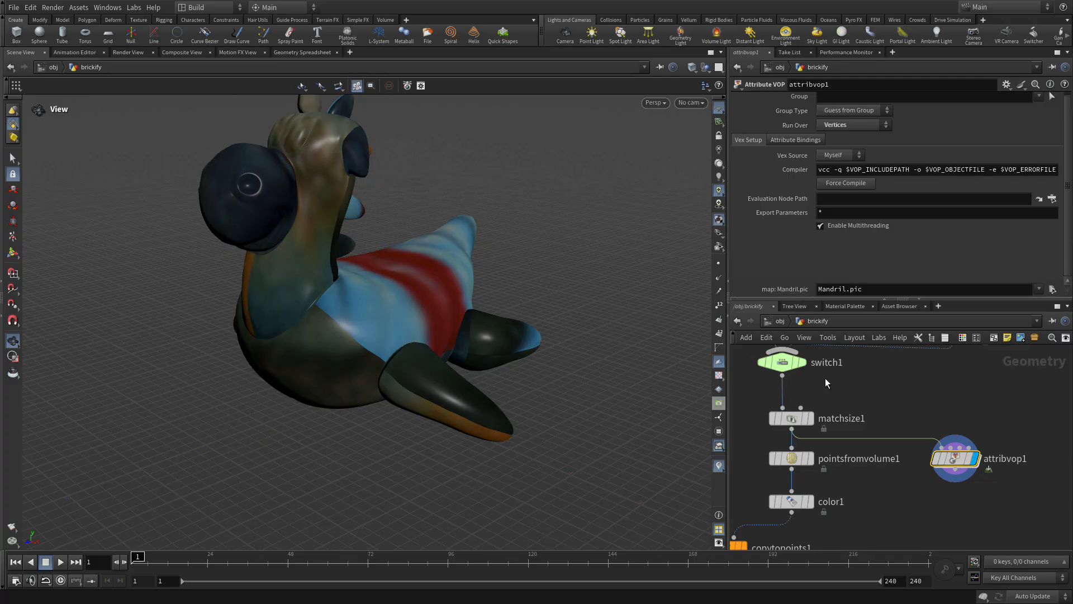
# Step: Relabel the promoted map parameter inside the Attribute VOP as "Texture Map" and return to the brickify network
pyautogui.doubleClick(947, 472)
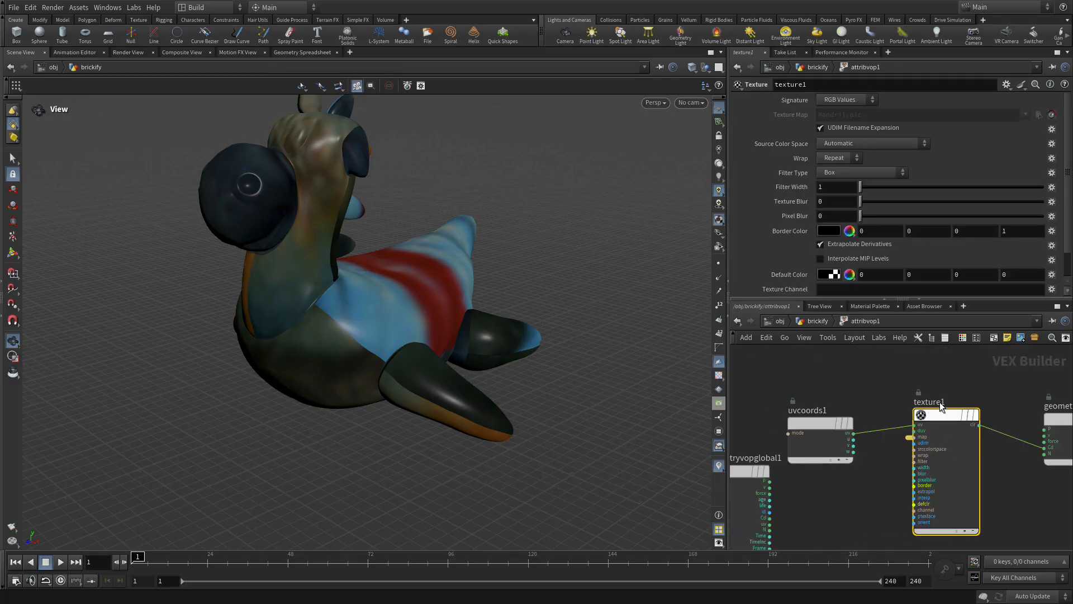
pyautogui.click(909, 437)
pyautogui.moveTo(882, 127); pyautogui.dragTo(855, 116)
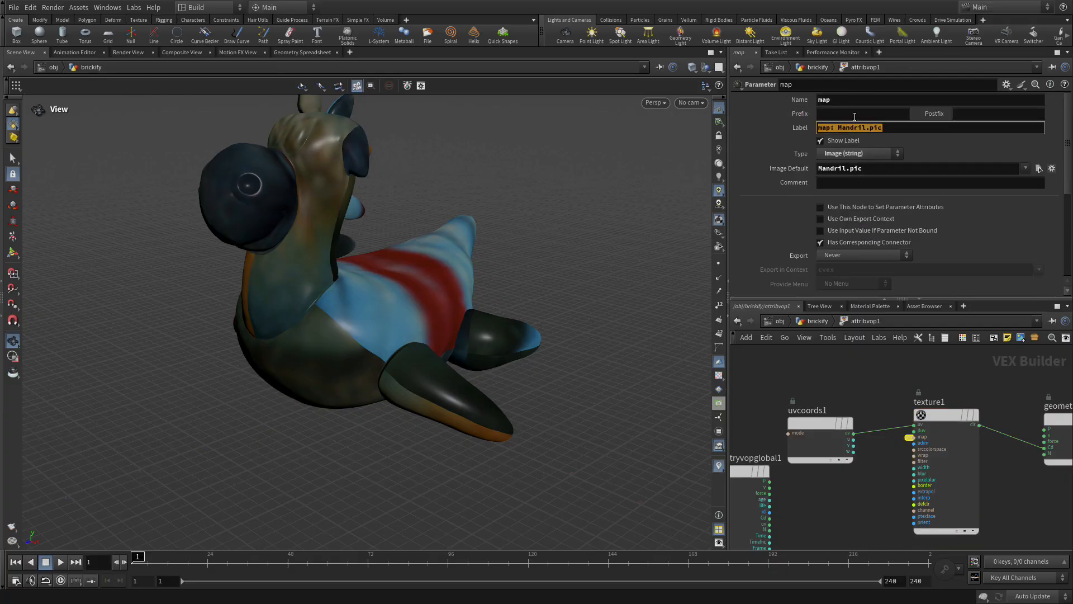
pyautogui.write('Texture Map')
pyautogui.press('Return')
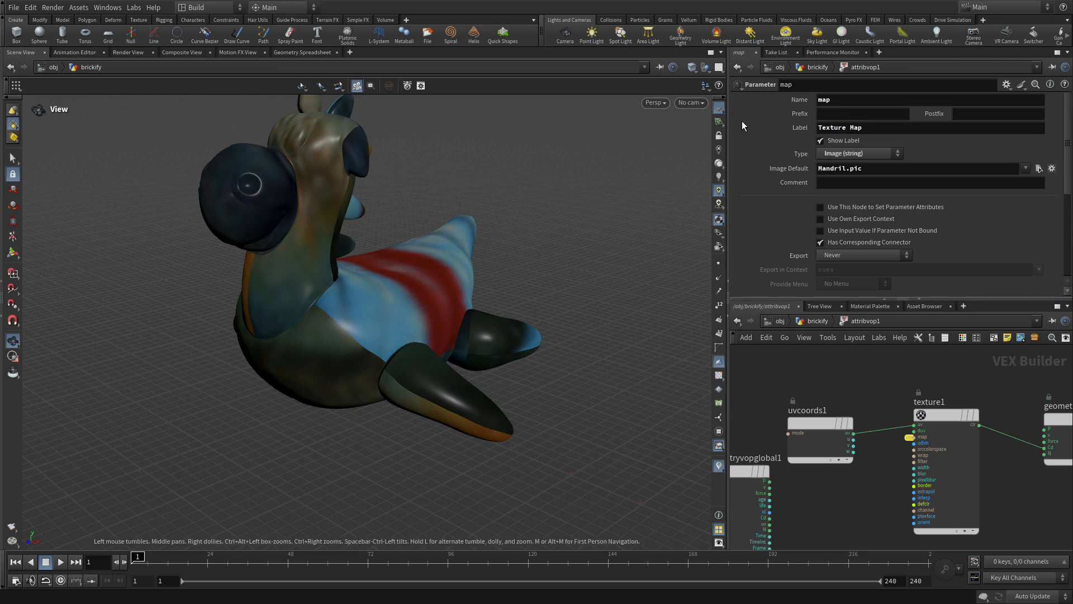
pyautogui.click(811, 321)
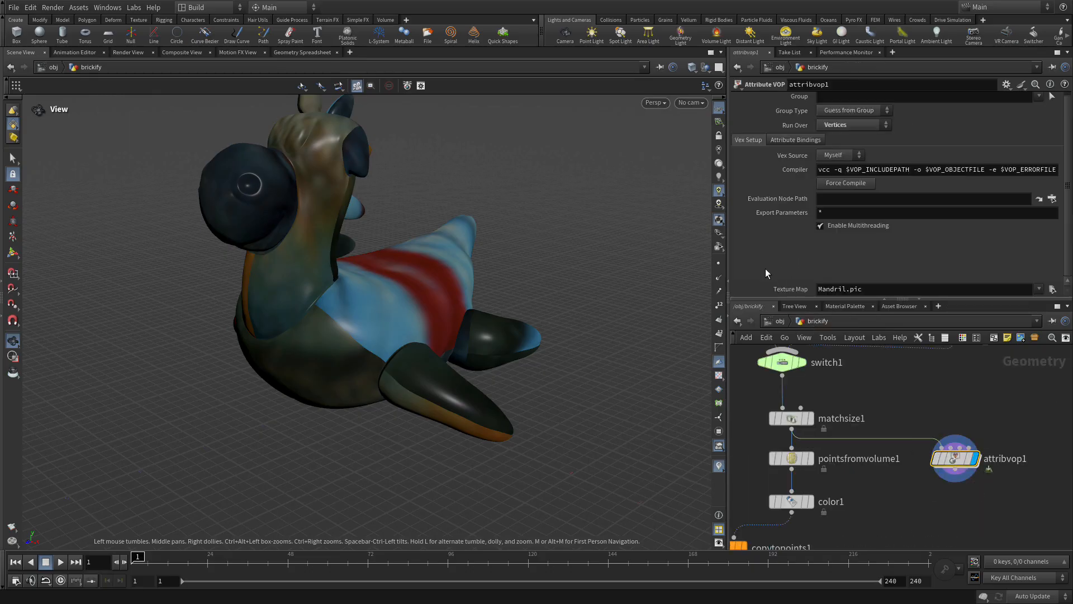
pyautogui.click(868, 291)
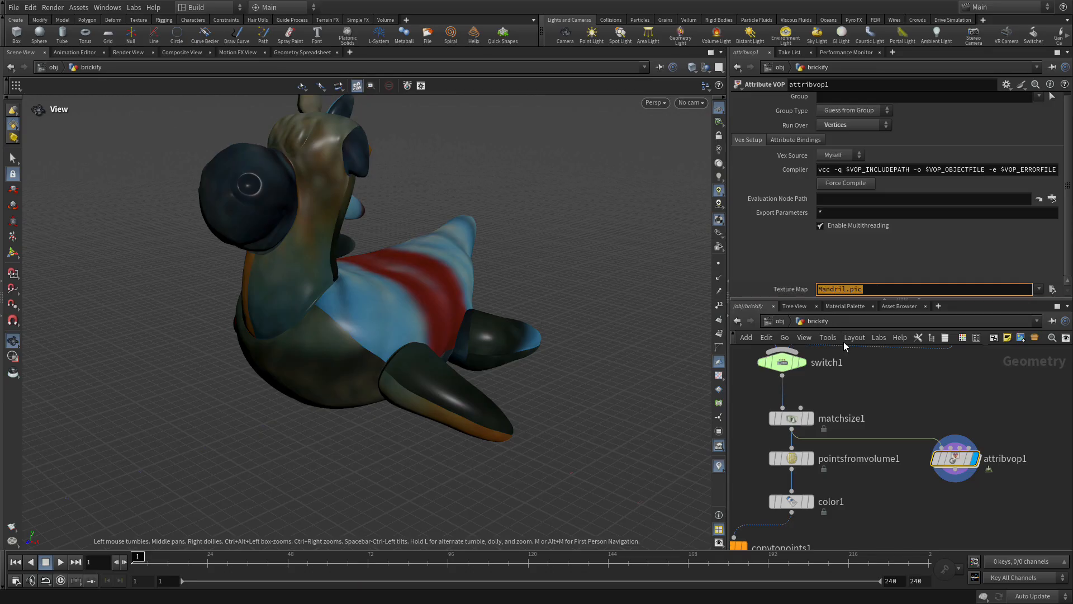
# Step: Add an Attribute Promote node below attribvop1, connected to its output, and display it
pyautogui.moveTo(918, 491); pyautogui.dragTo(905, 426, button='middle')
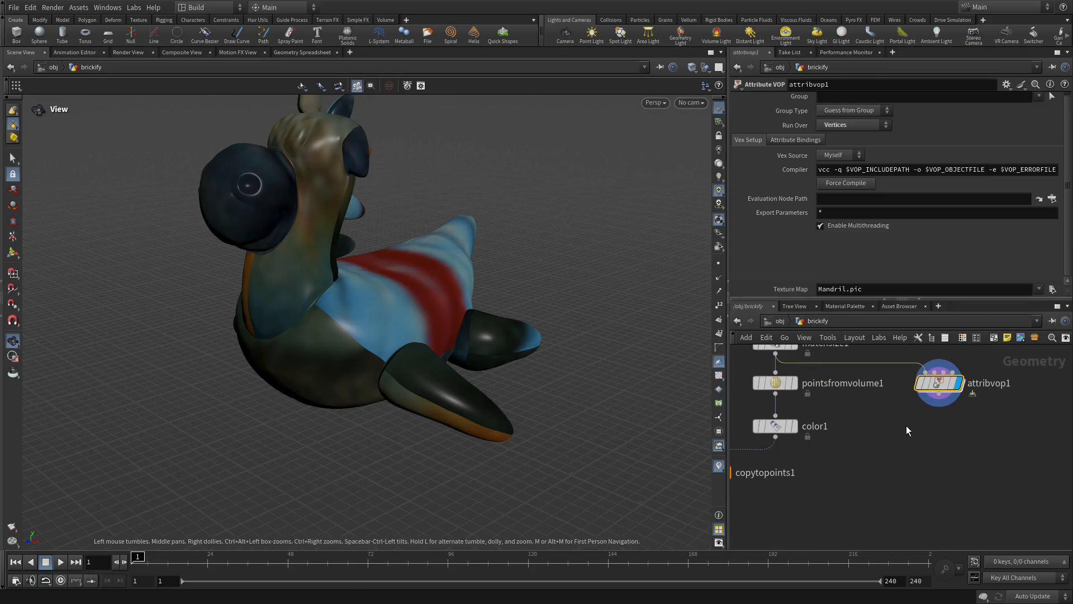
pyautogui.press('Tab')
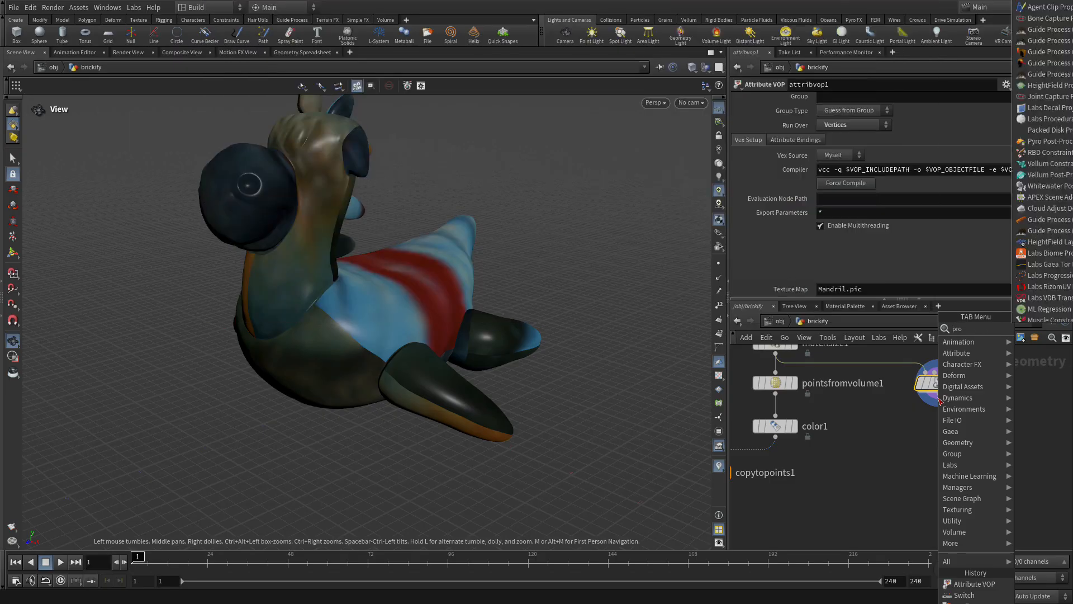
pyautogui.write('promote')
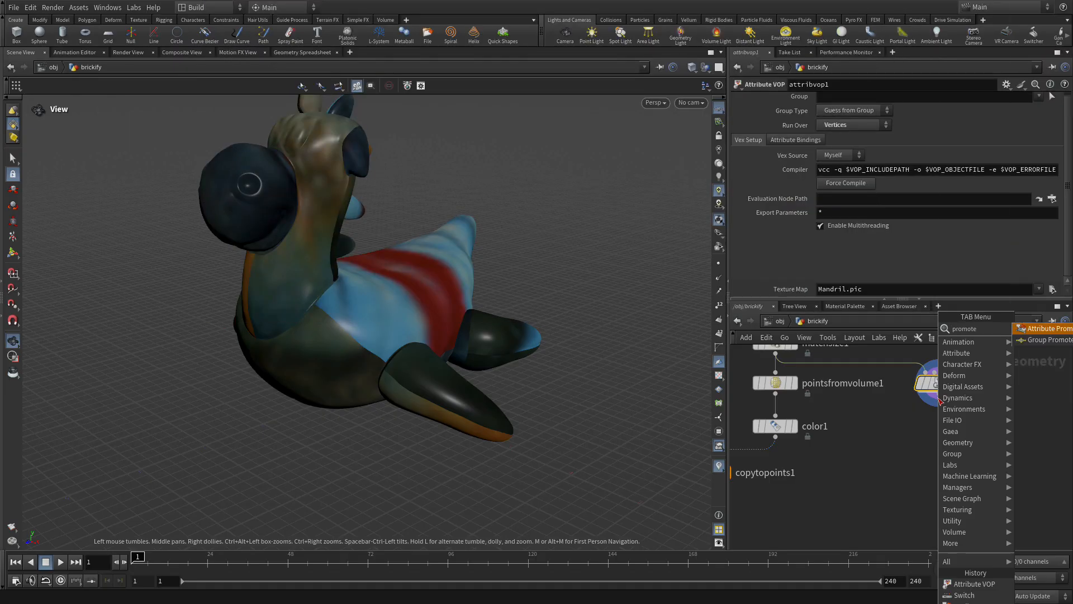
pyautogui.press('Return')
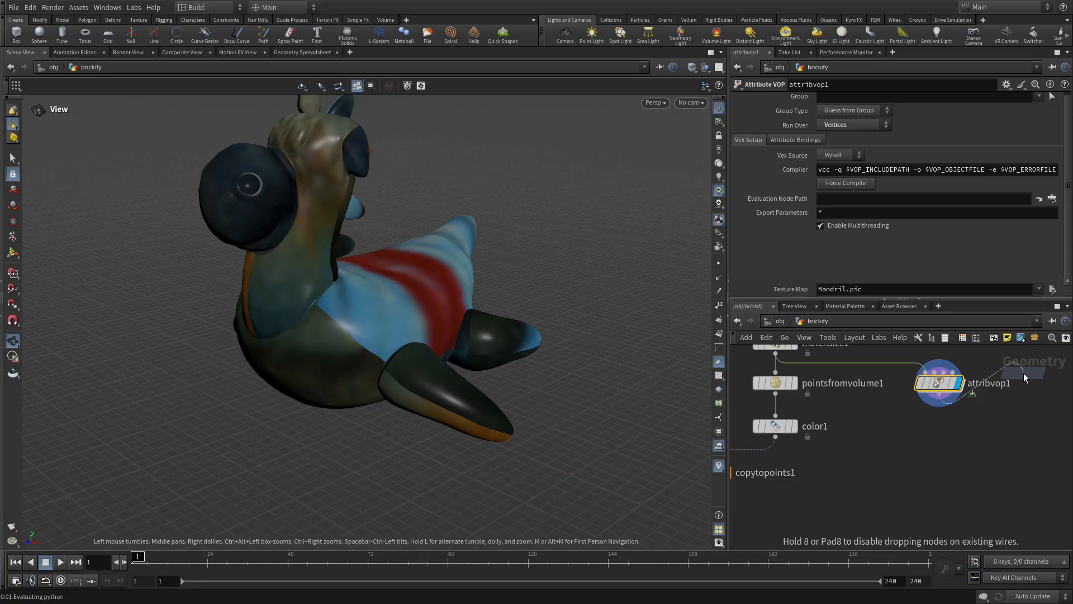
pyautogui.click(938, 444)
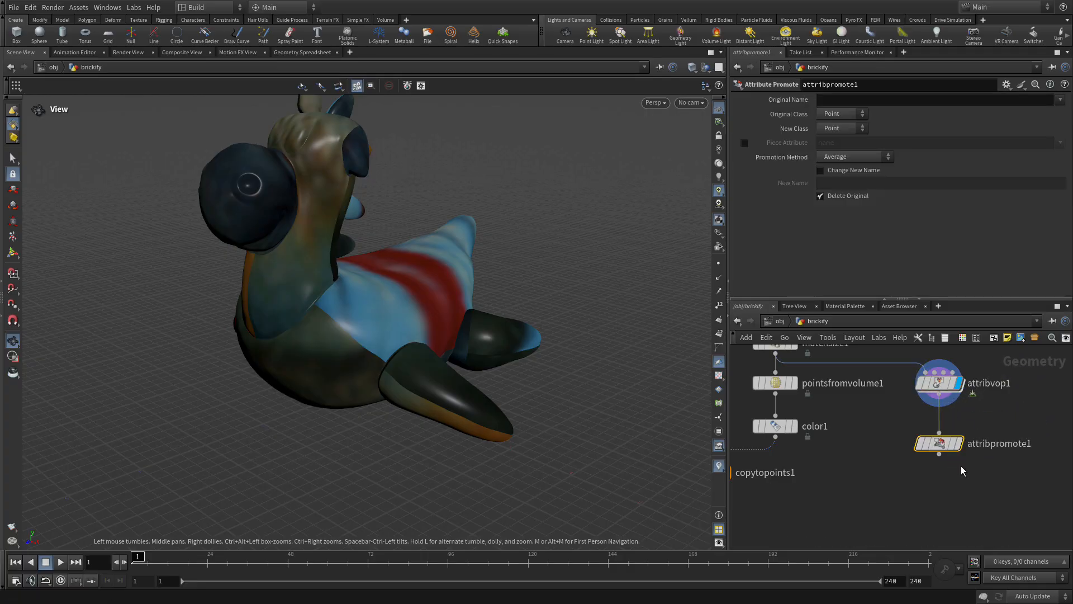
pyautogui.moveTo(957, 458)
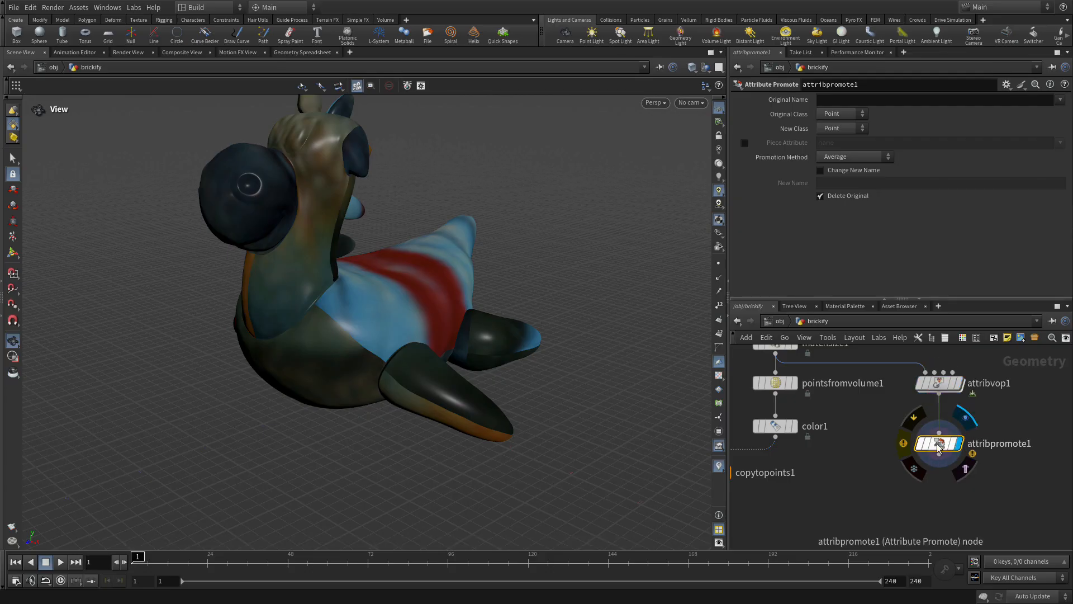
pyautogui.click(971, 428)
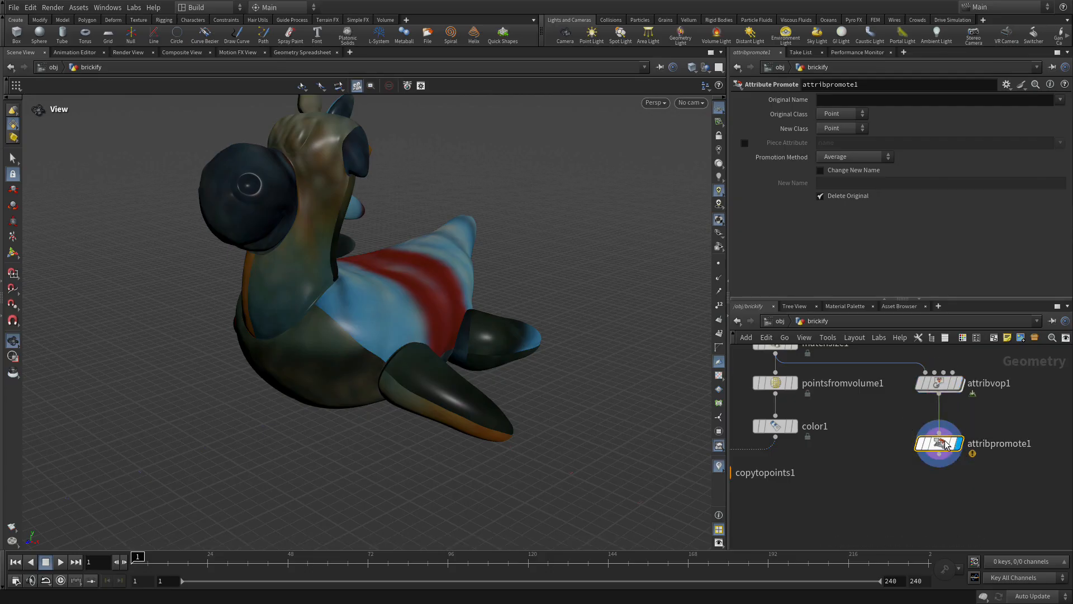
# Step: Set the Attribute Promote node's original name to Cd and its original class to Vertex
pyautogui.click(835, 101)
pyautogui.write('Cd')
pyautogui.press('Return')
pyautogui.click(837, 114)
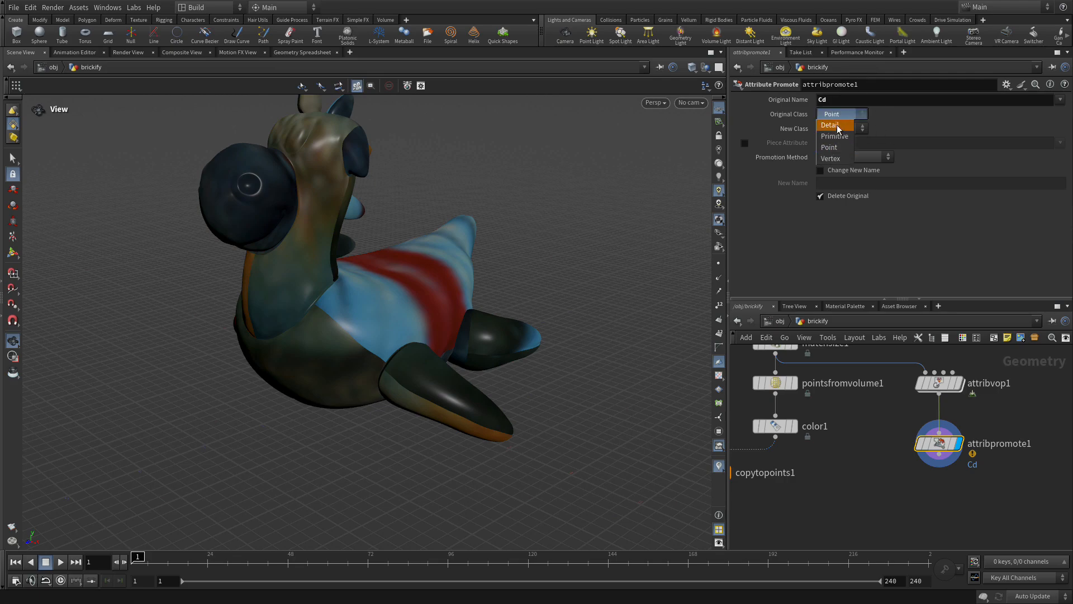
pyautogui.click(839, 159)
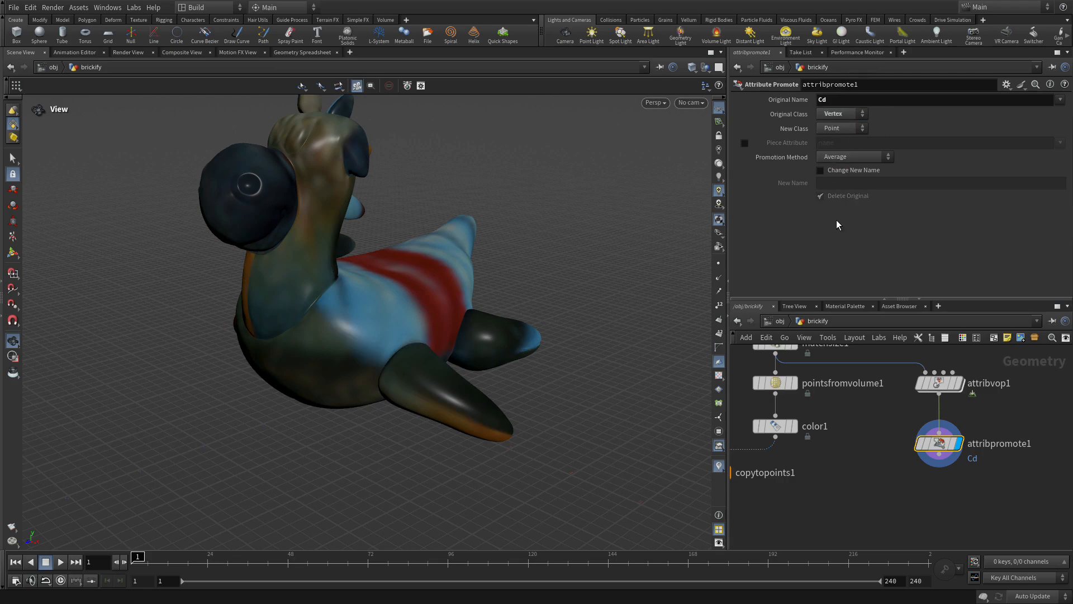
# Step: Add an Attribute Transfer node below the Attribute Promote node
pyautogui.click(886, 511)
pyautogui.press('Tab')
pyautogui.write('at')
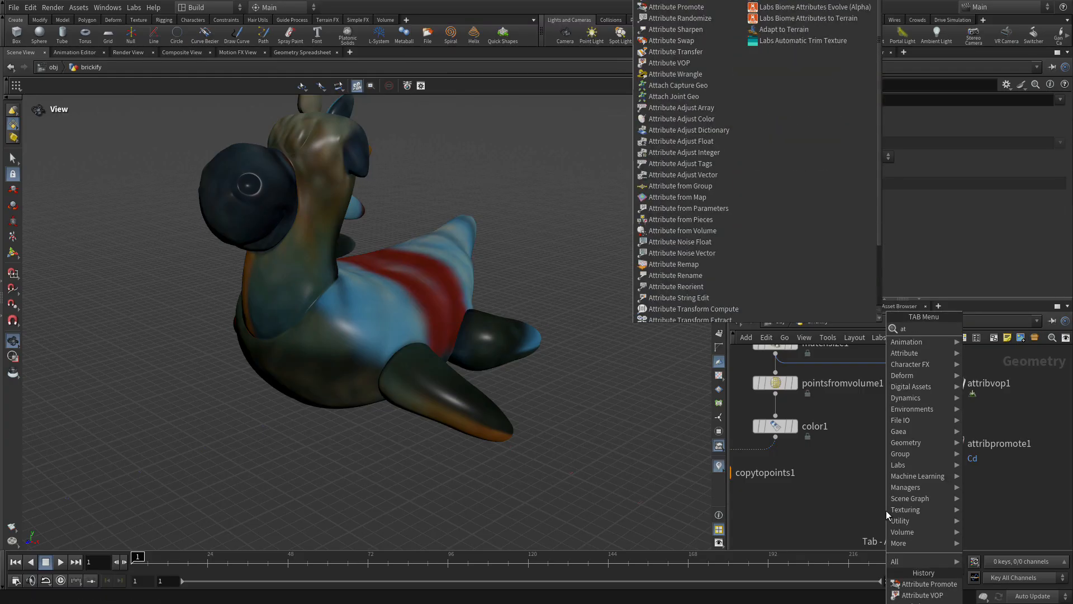
pyautogui.write('tr tran')
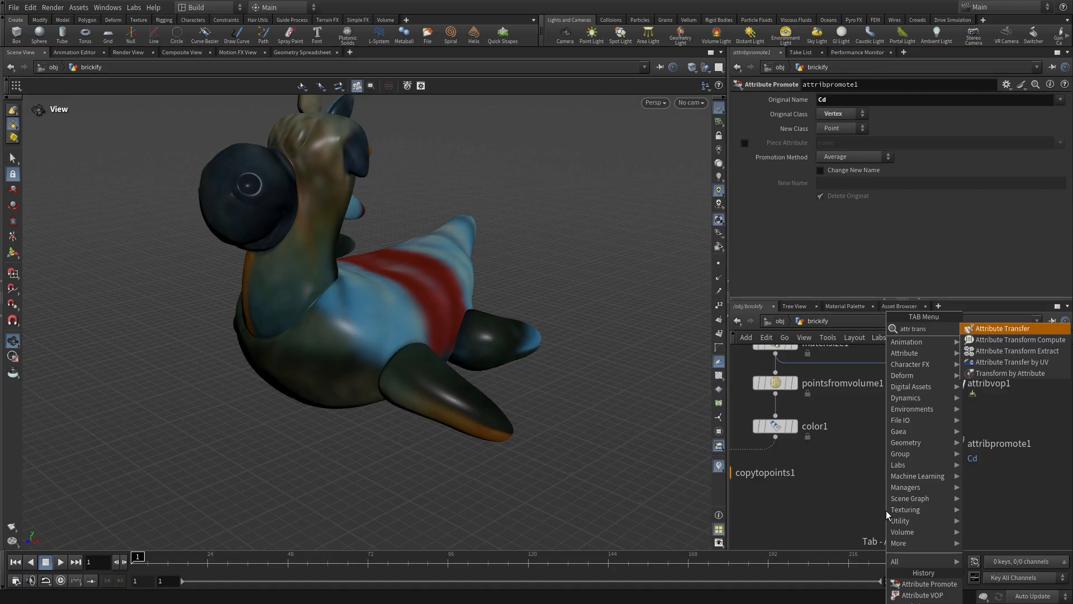
pyautogui.write('s')
pyautogui.press('Return')
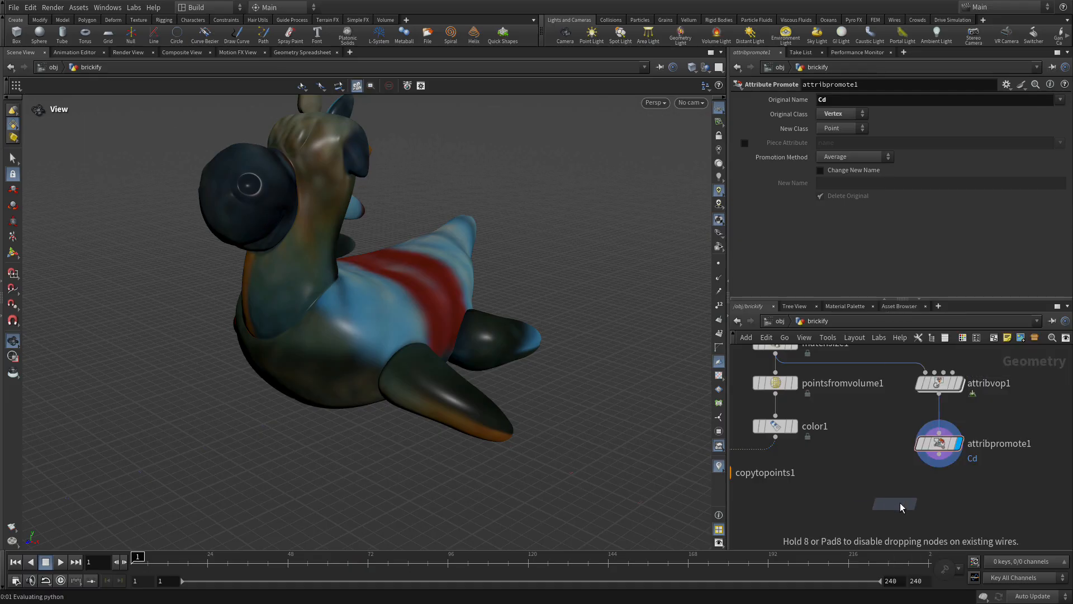
pyautogui.click(902, 507)
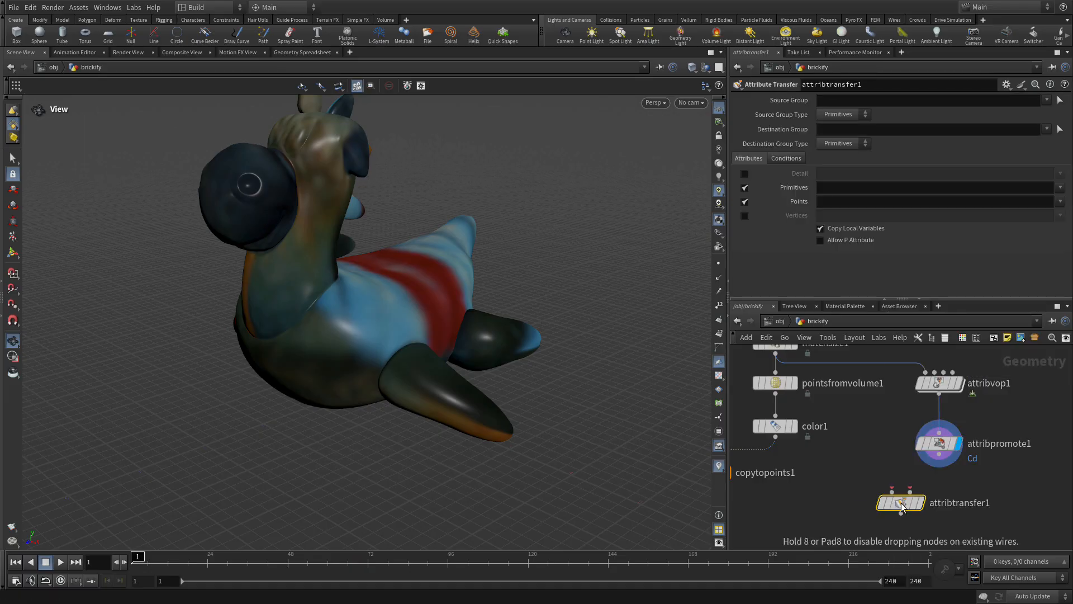
# Step: Connect pointsfromvolume1 to the Attribute Transfer's first input and attribpromote1 to its second input
pyautogui.click(776, 395)
pyautogui.click(892, 492)
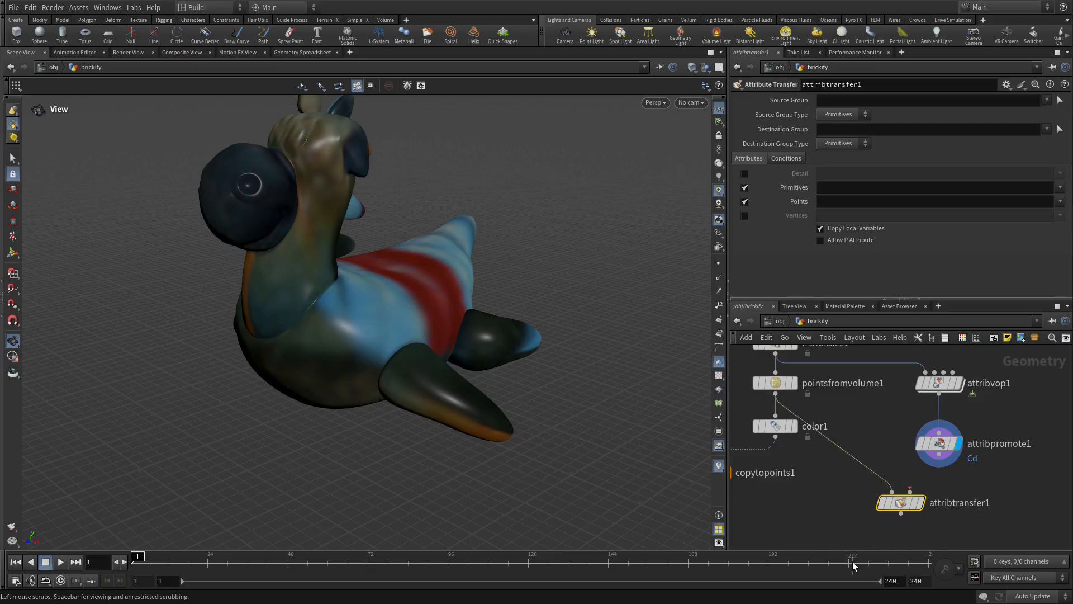
pyautogui.click(939, 453)
pyautogui.click(907, 500)
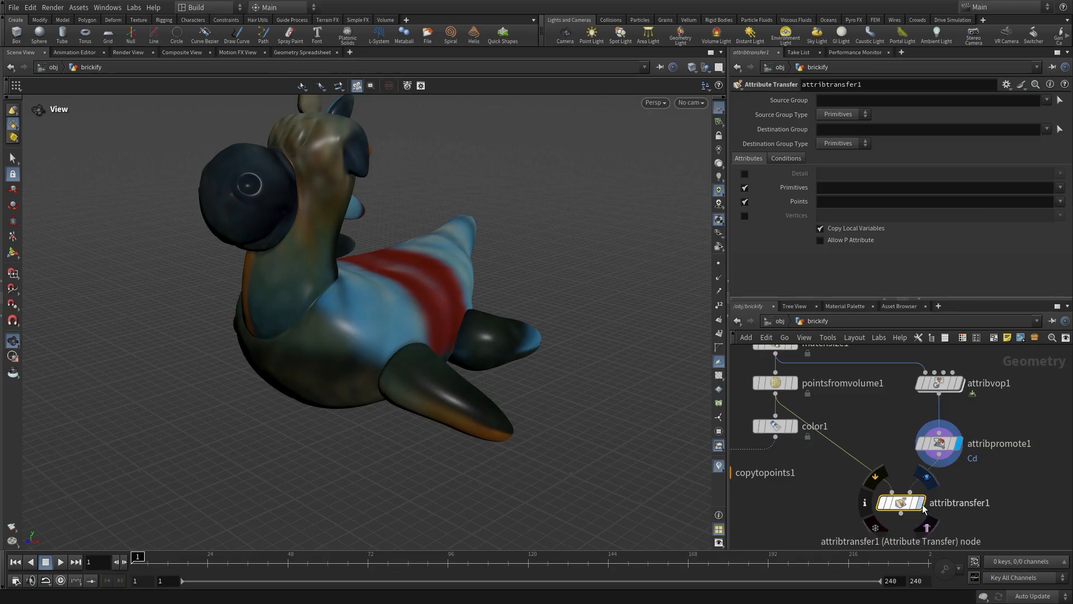
# Step: Display the Attribute Transfer node and restrict its transferred point attributes to Cd
pyautogui.click(923, 506)
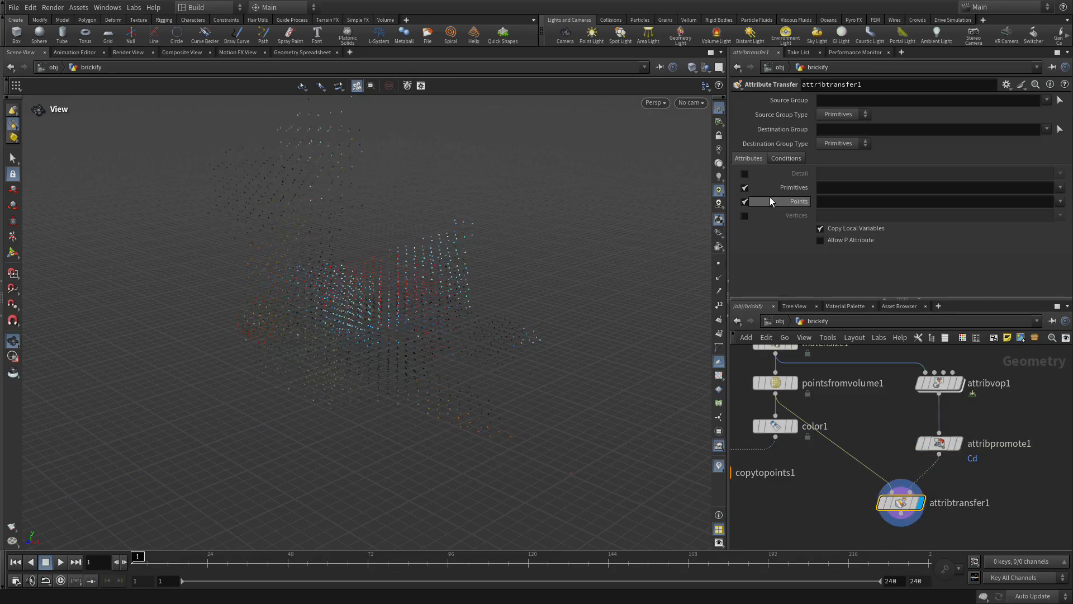
pyautogui.click(1060, 201)
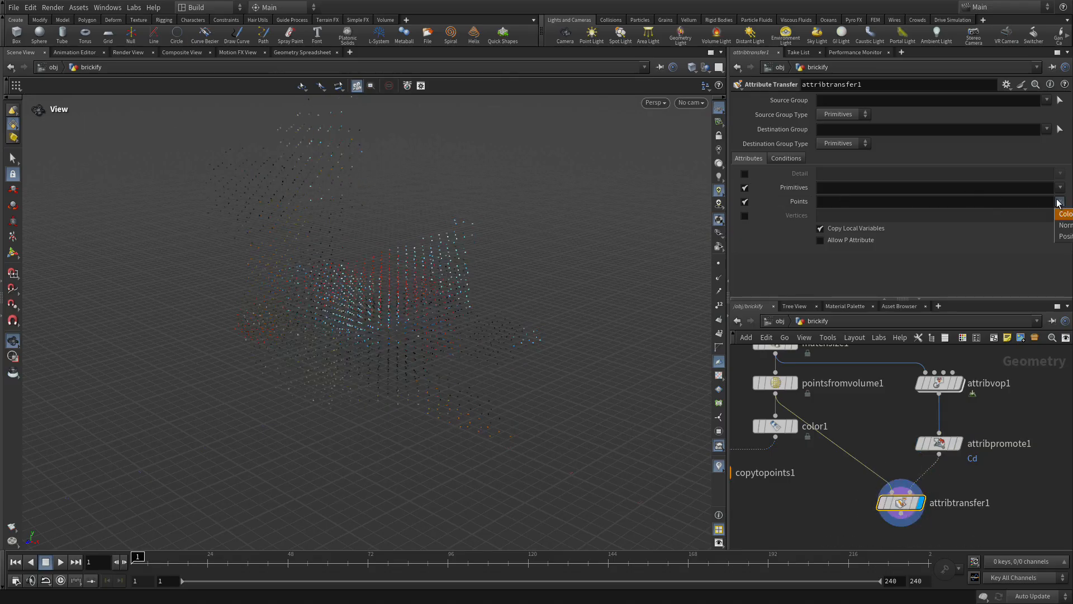
pyautogui.click(1065, 214)
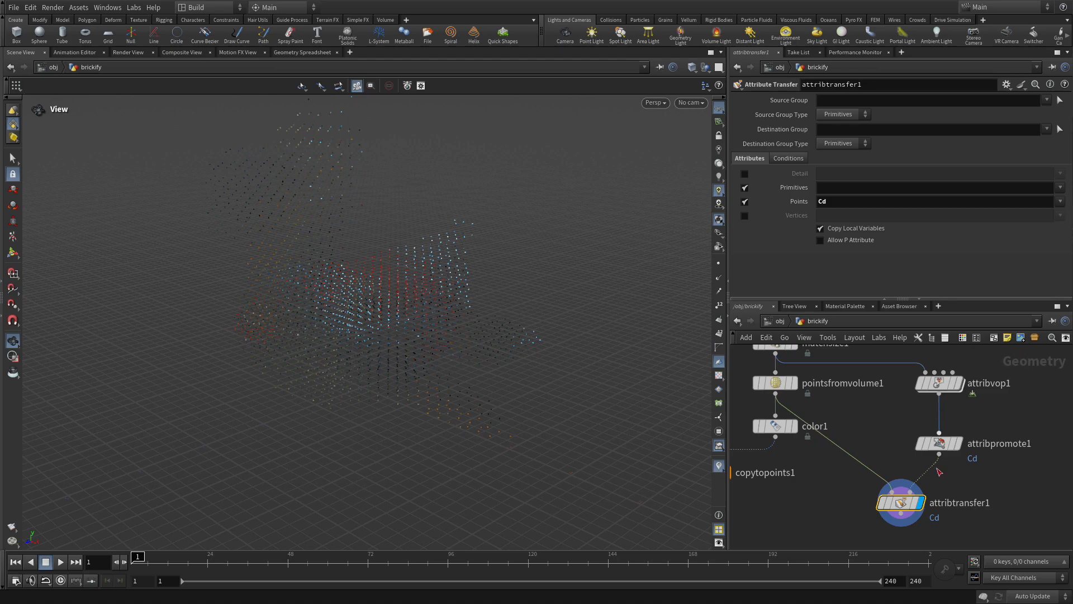
# Step: Move copytopoints1 down to make room and add a Switch node between color1 and attribtransfer1
pyautogui.moveTo(859, 490); pyautogui.dragTo(917, 435, button='middle')
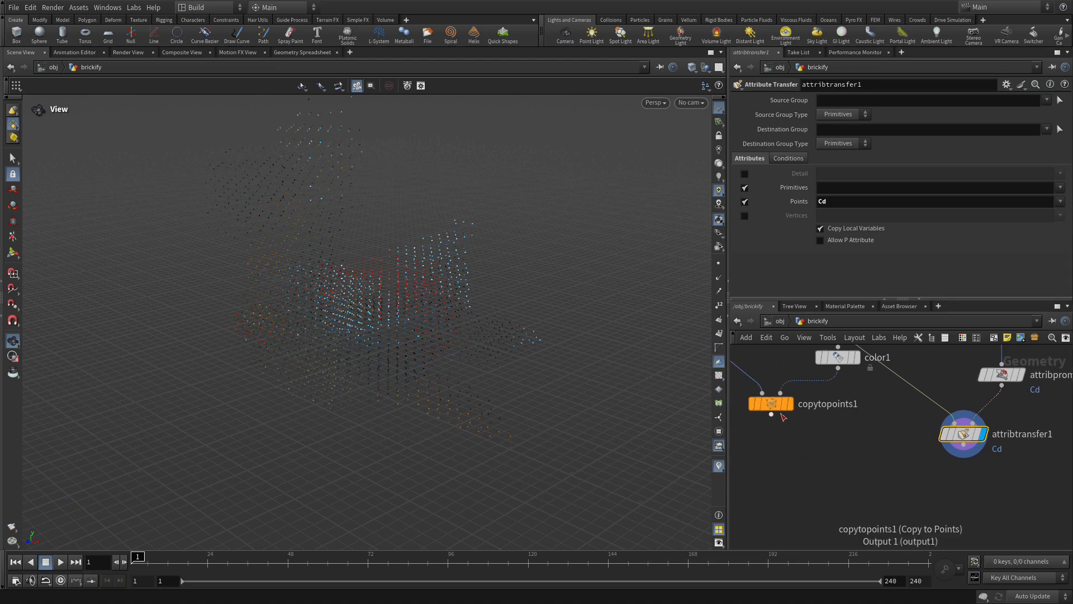
pyautogui.moveTo(774, 409); pyautogui.dragTo(766, 484)
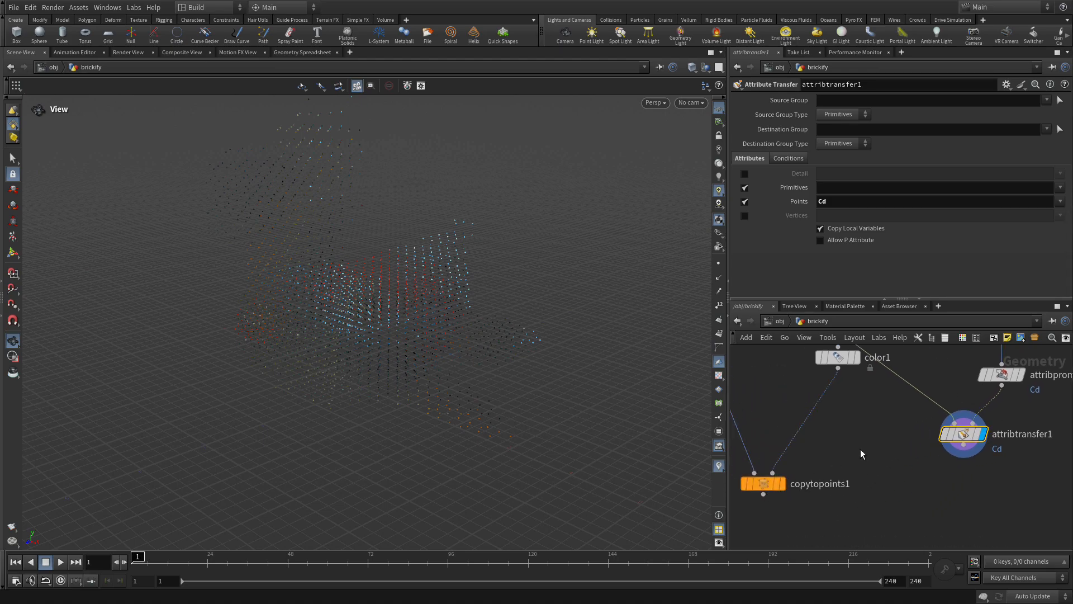
pyautogui.press('Tab')
pyautogui.write('swit')
pyautogui.press('Return')
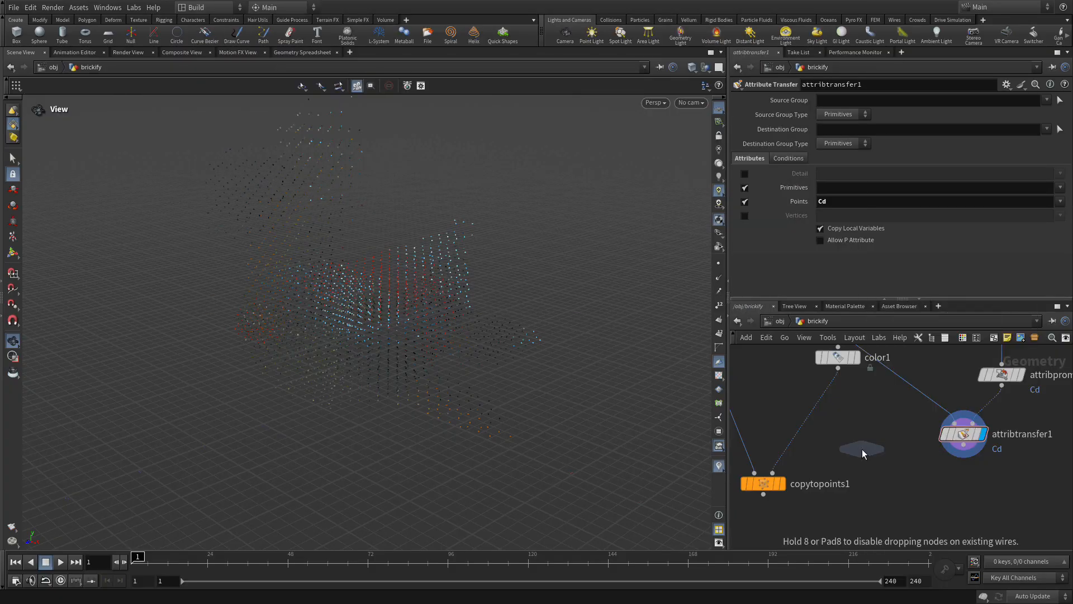
pyautogui.click(862, 450)
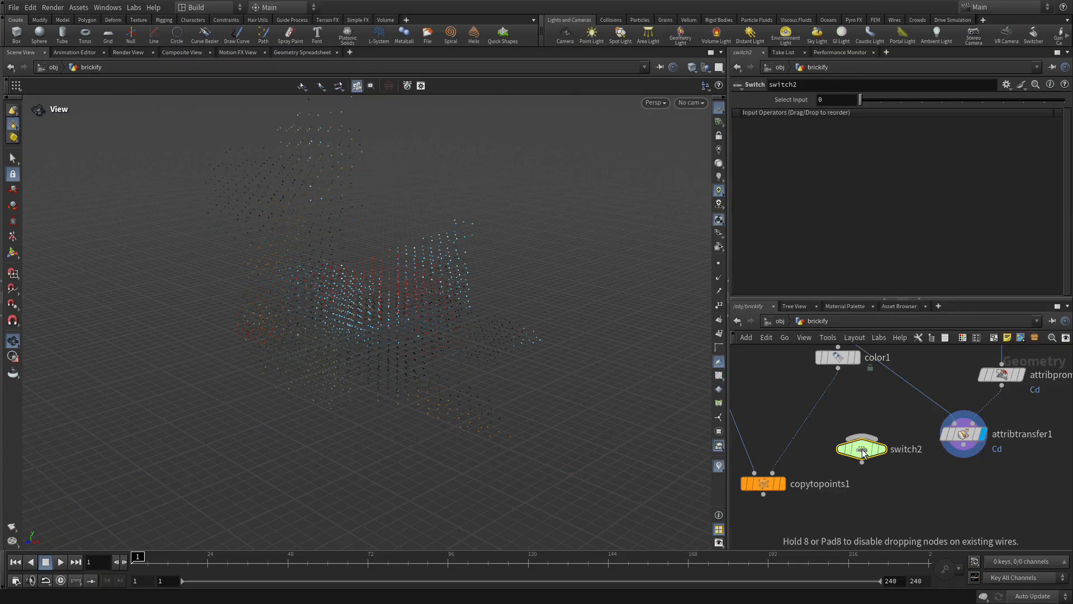
# Step: Wire color1 and then attribtransfer1 into the new Switch node and set Select Input to 1
pyautogui.click(965, 445)
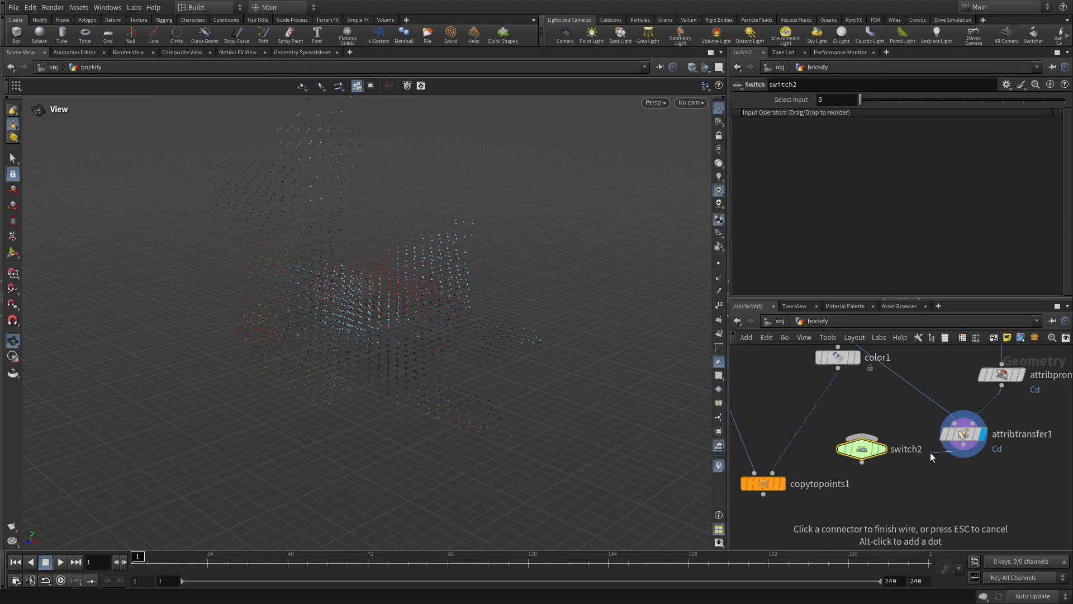
pyautogui.press('Escape')
pyautogui.click(838, 369)
pyautogui.click(861, 436)
pyautogui.click(965, 447)
pyautogui.click(862, 444)
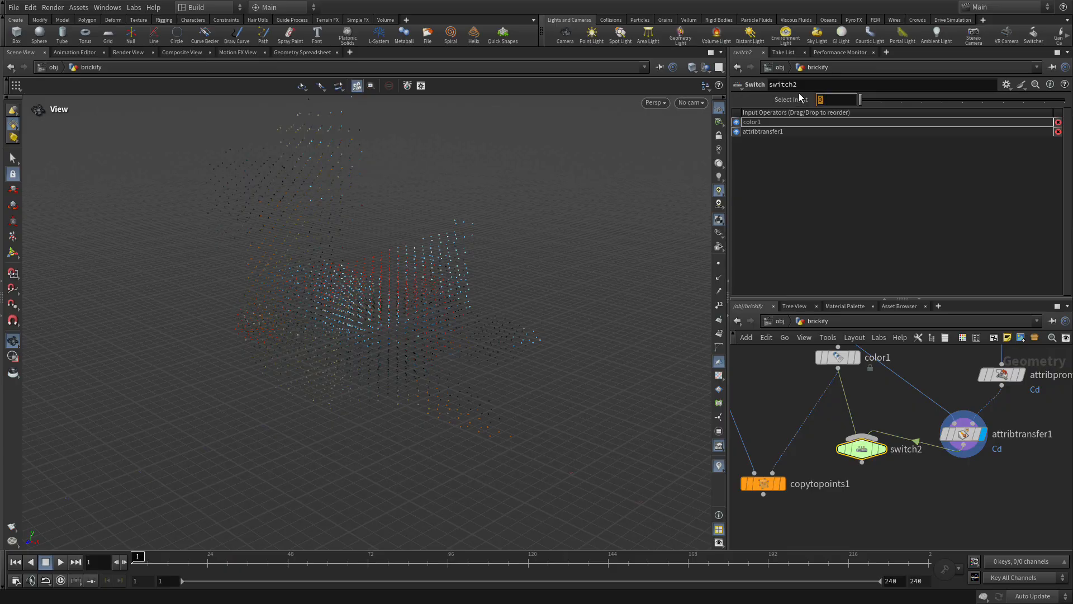
pyautogui.press('Return')
# Step: Connect the new Switch node's output to copytopoints1's second input and display copytopoints1
pyautogui.click(861, 462)
pyautogui.click(780, 476)
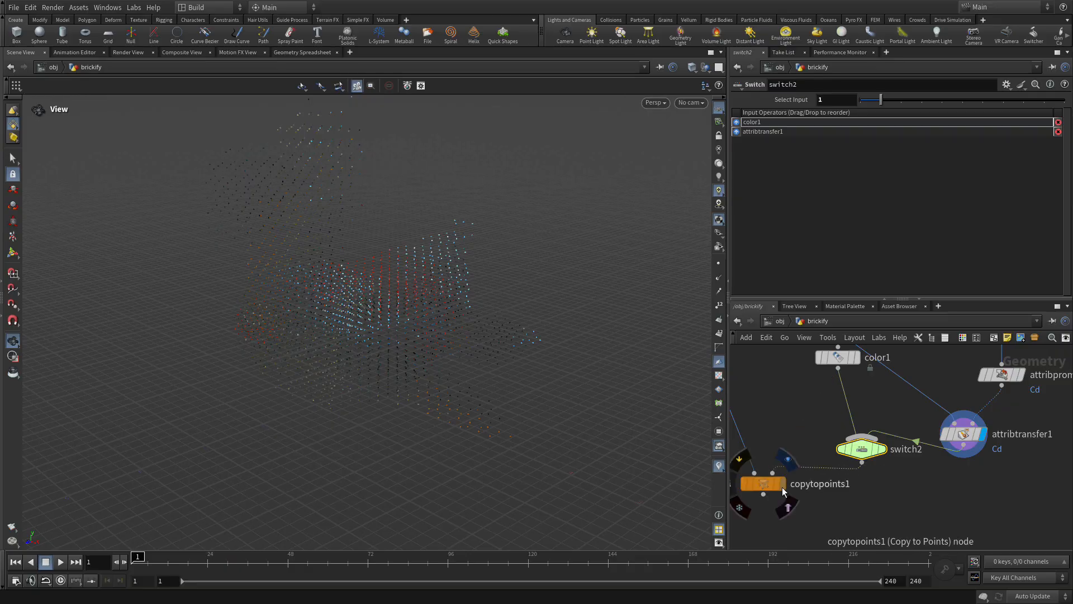
pyautogui.click(783, 486)
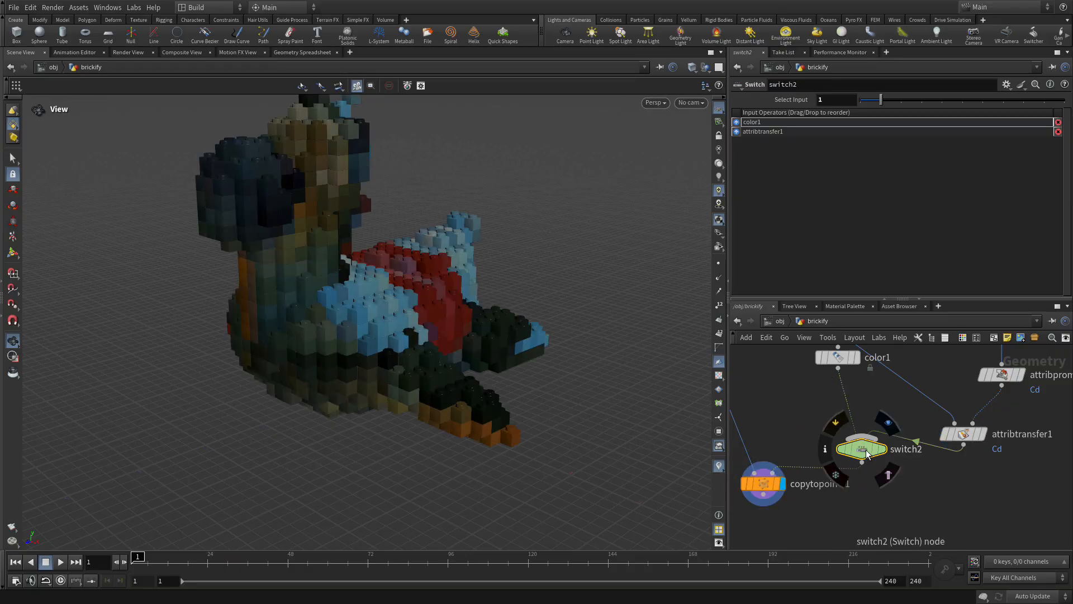
# Step: Set attribvop1's Texture Map to the image $HIP/tex/toylowres.jpg
pyautogui.moveTo(999, 482); pyautogui.dragTo(956, 512, button='middle')
pyautogui.moveTo(967, 444); pyautogui.dragTo(968, 468, button='middle')
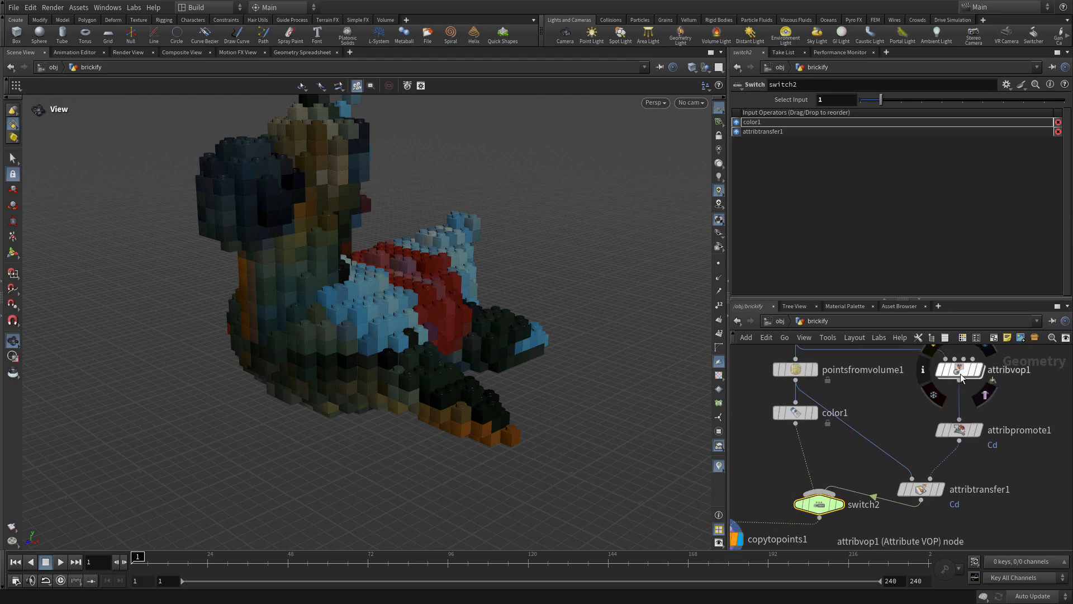
pyautogui.click(959, 369)
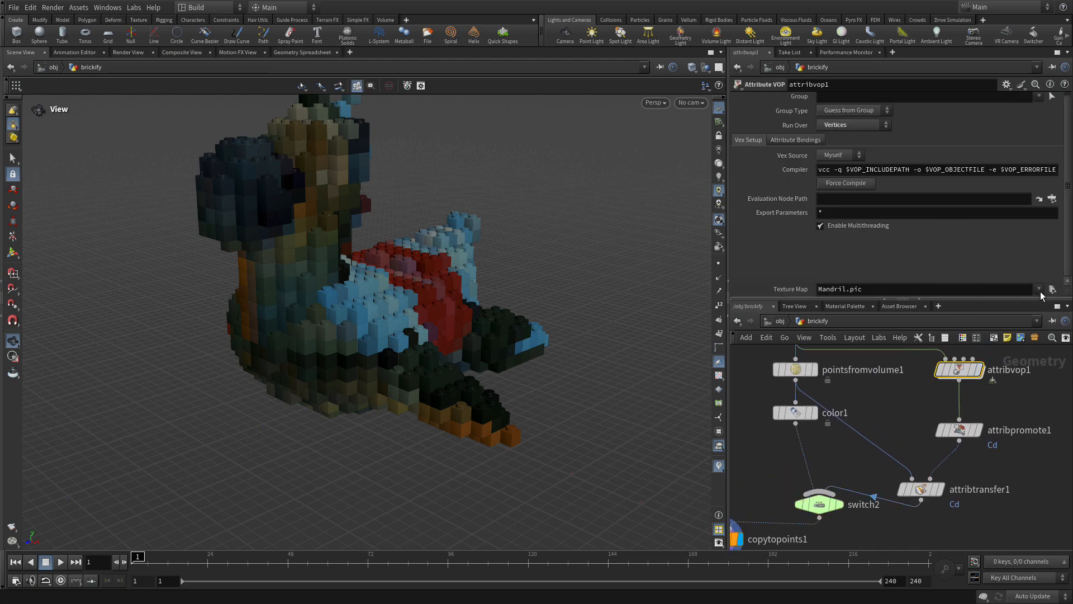
pyautogui.click(1052, 289)
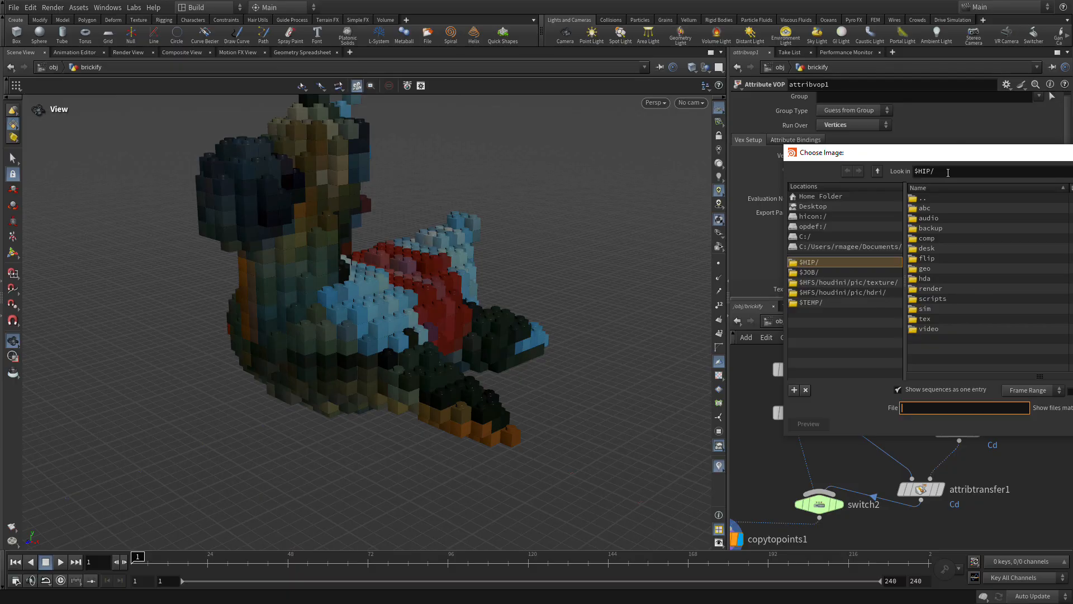
pyautogui.moveTo(953, 158); pyautogui.dragTo(561, 144)
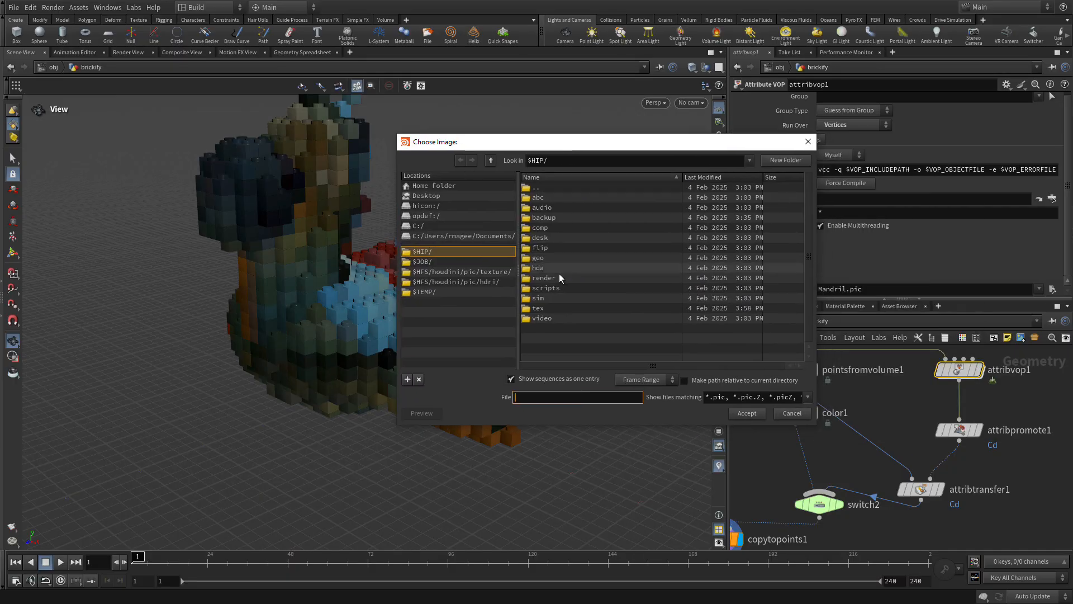
pyautogui.click(559, 198)
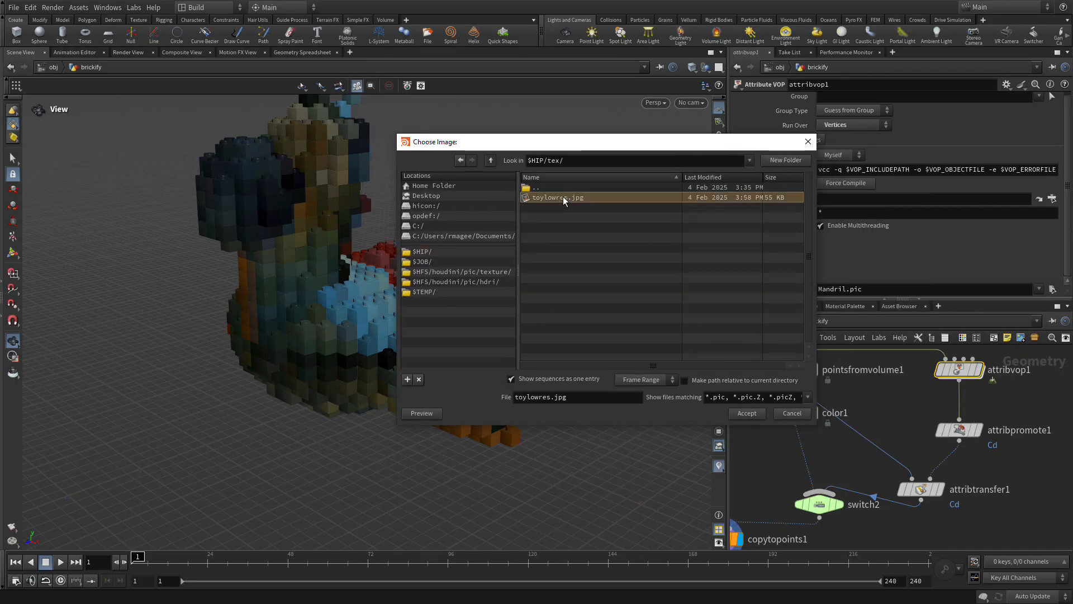
pyautogui.click(745, 414)
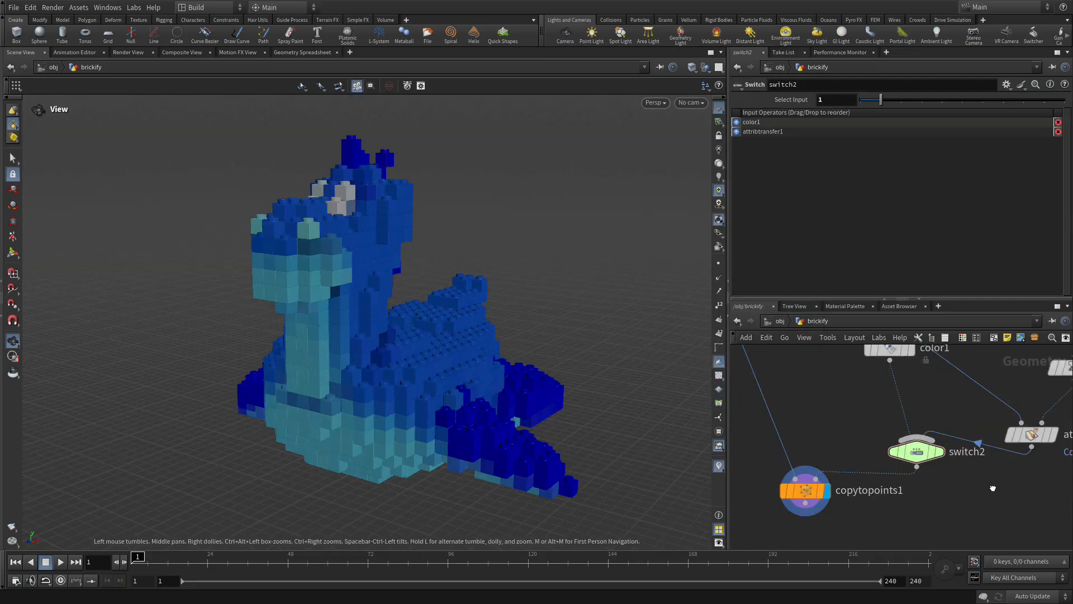
# Step: Review the colour transfer branch of the network and the Texture Map setting on attribvop1
pyautogui.scroll(2, 992, 488)
pyautogui.moveTo(993, 488); pyautogui.dragTo(972, 494, button='middle')
pyautogui.scroll(-3, 960, 491)
pyautogui.moveTo(1033, 461); pyautogui.dragTo(985, 540, button='middle')
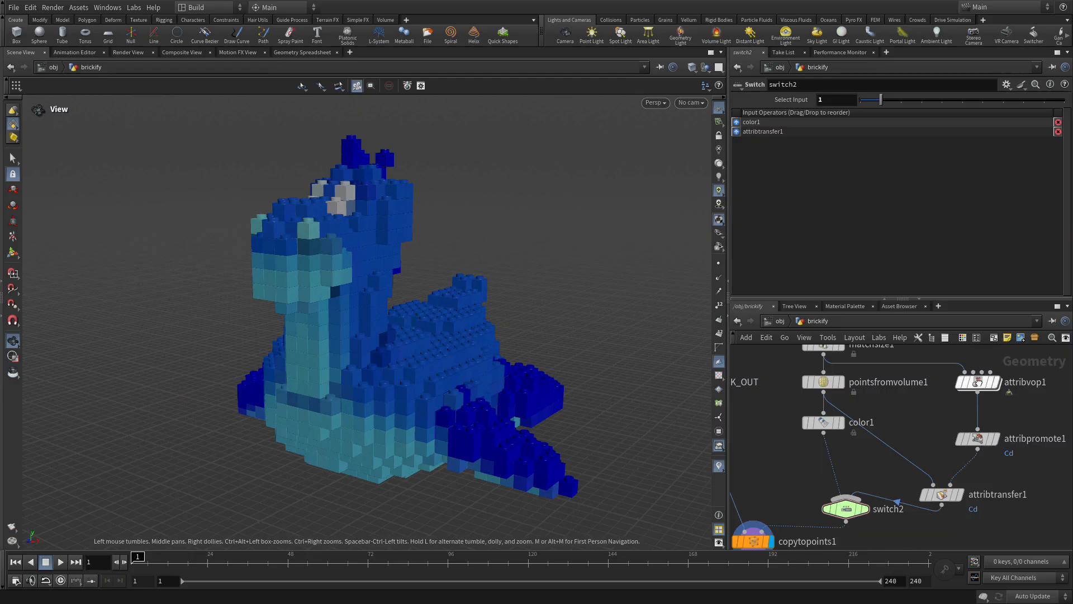
pyautogui.click(978, 381)
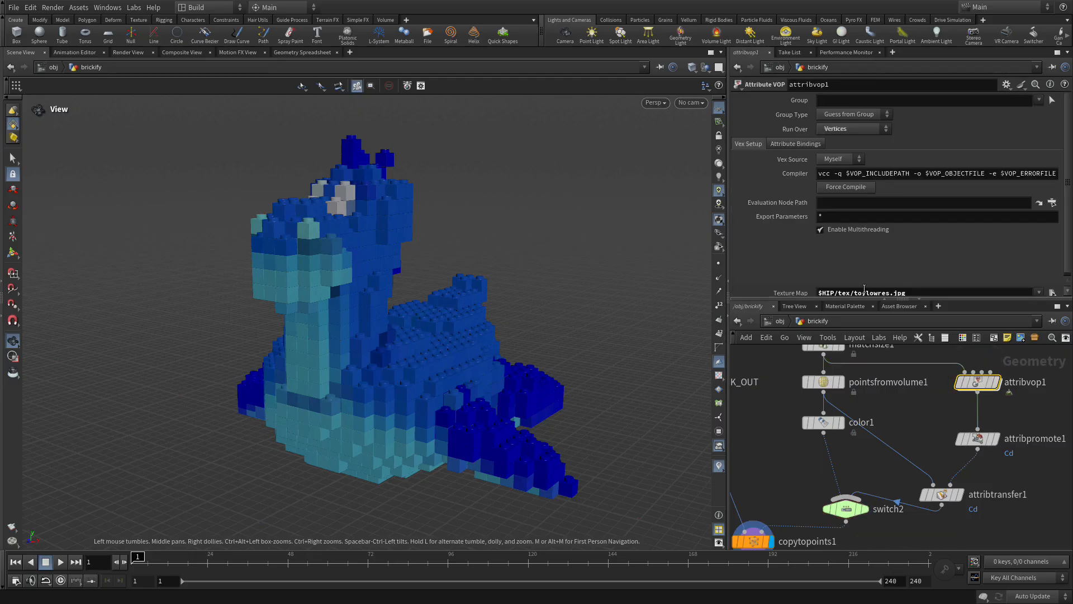
pyautogui.moveTo(926, 510)
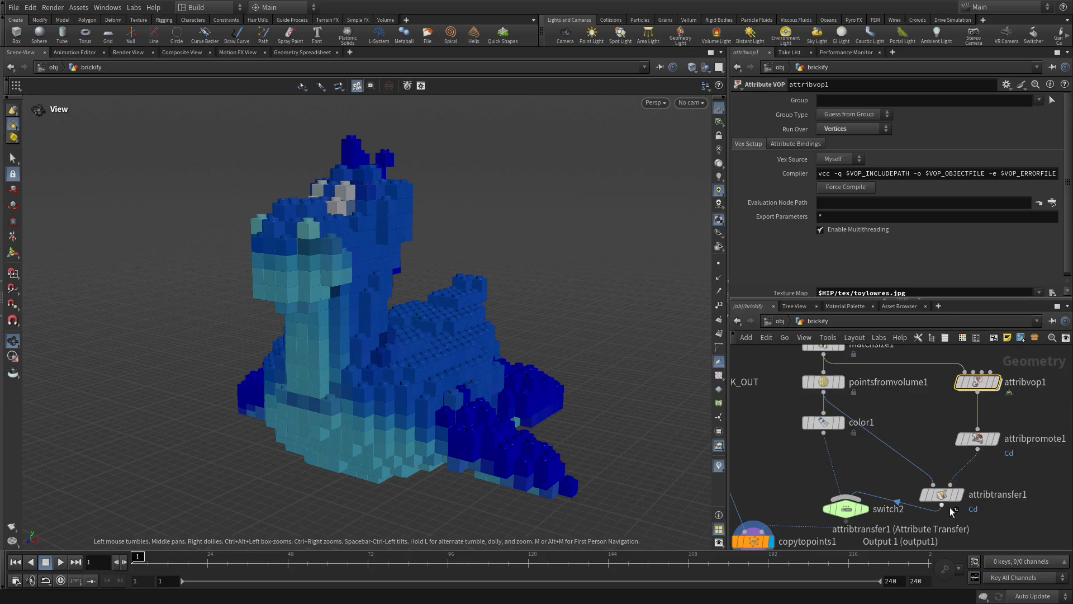
# Step: Compare the two colour sources by setting switch2's Select Input to 0 and back to 1
pyautogui.moveTo(883, 530); pyautogui.dragTo(931, 447, button='middle')
pyautogui.click(895, 430)
pyautogui.click(862, 102)
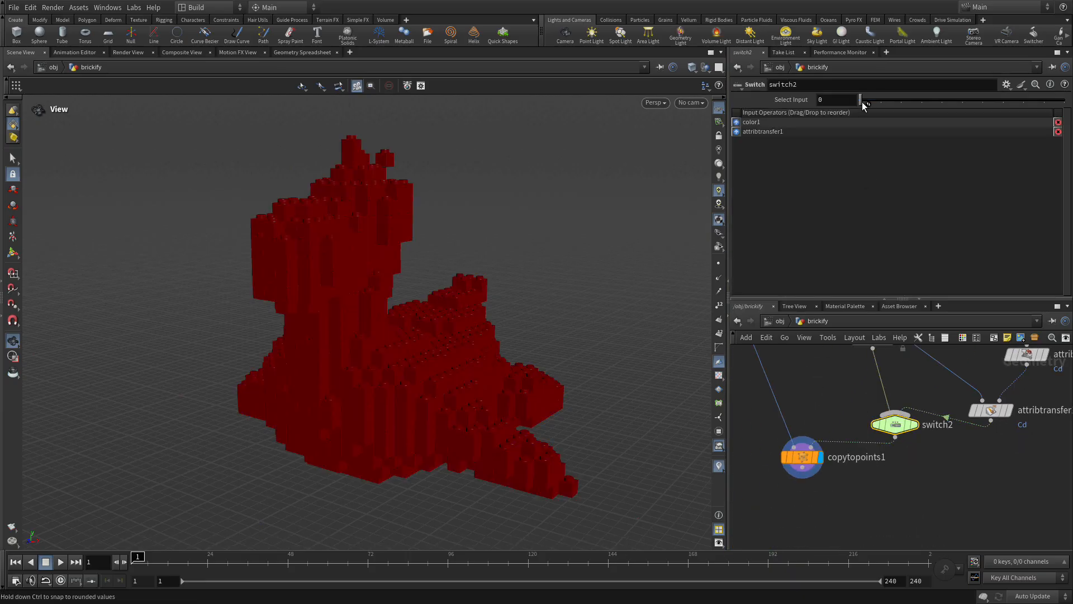
pyautogui.moveTo(870, 105); pyautogui.dragTo(879, 105)
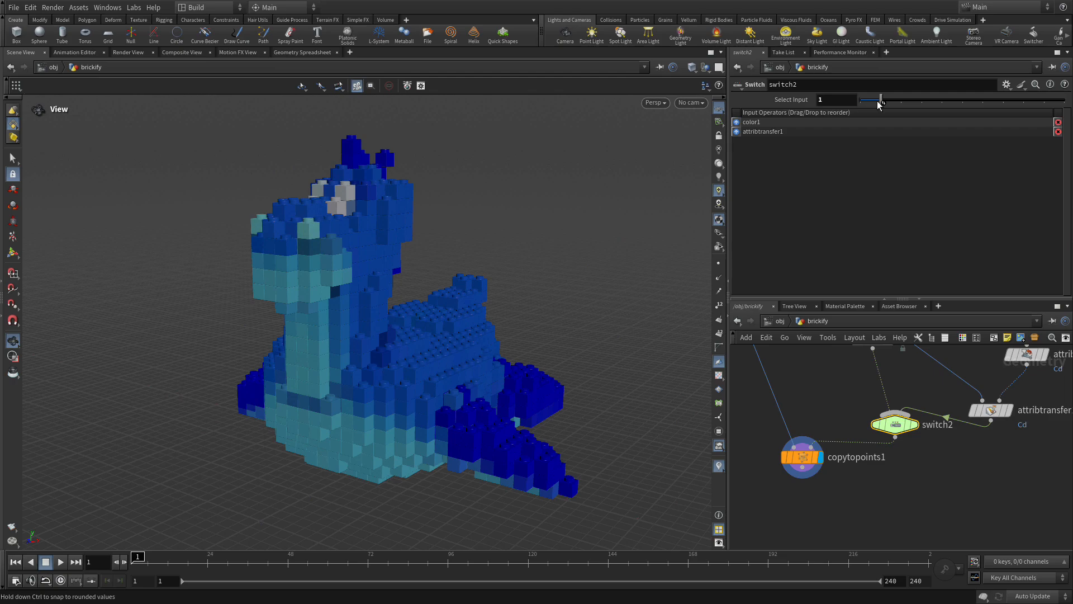